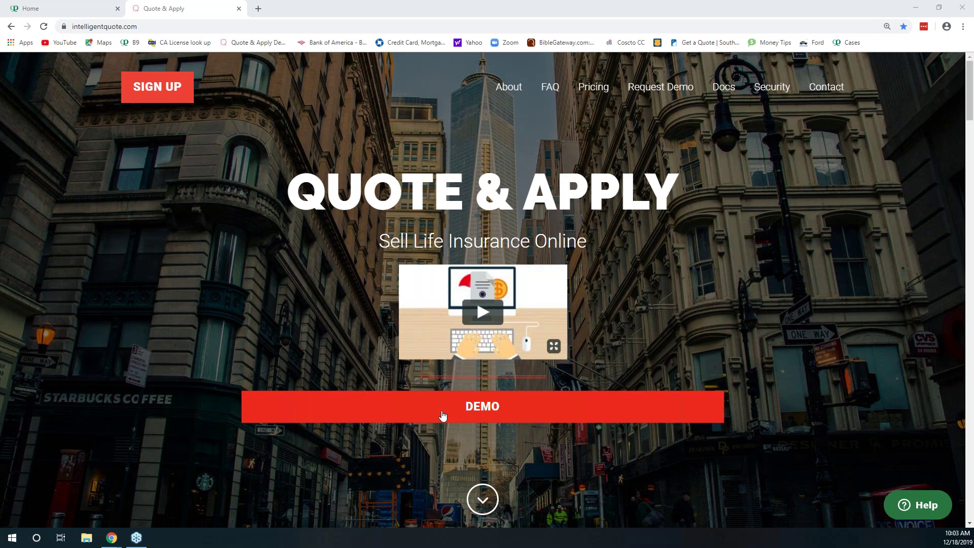
# Start the demo life insurance quote and submit the applicant's first and last name.
pyautogui.click(442, 415)
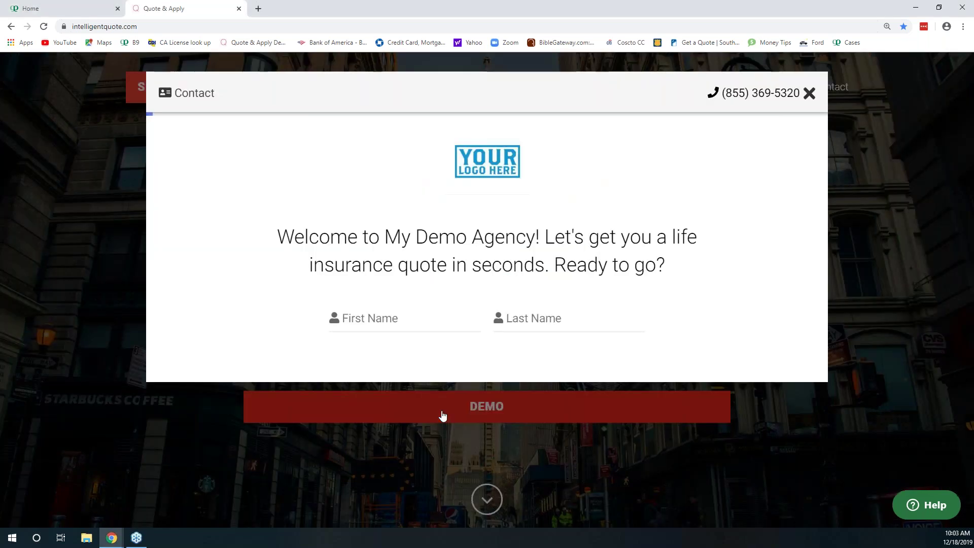
pyautogui.click(431, 316)
pyautogui.write('J')
pyautogui.press('Tab')
pyautogui.write('E')
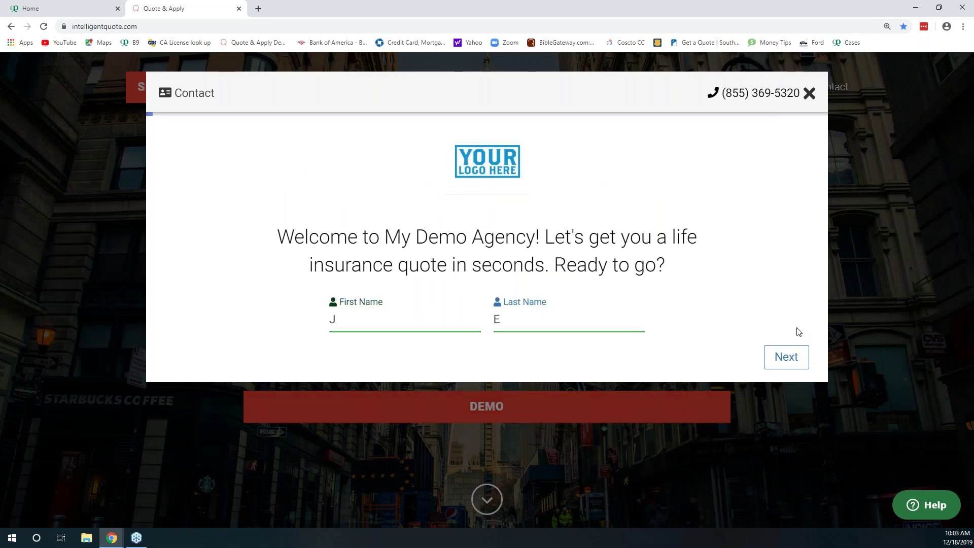
pyautogui.click(784, 354)
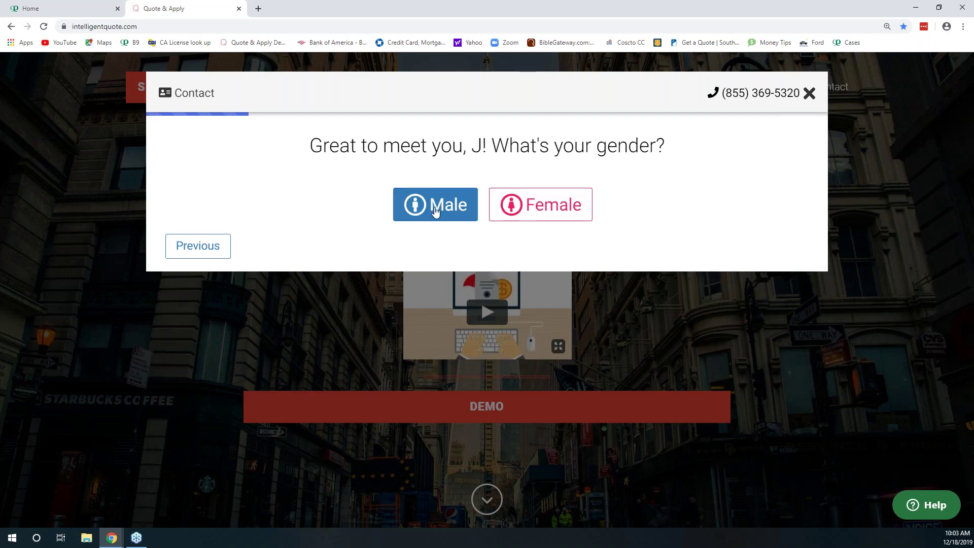
# Answer Male for gender and rate the applicant's health at four hearts.
pyautogui.click(434, 211)
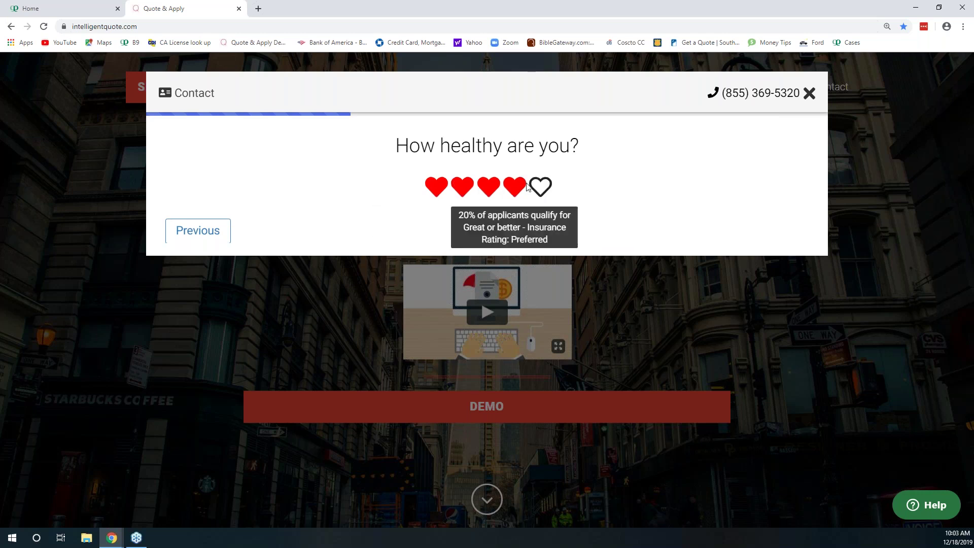
pyautogui.click(526, 186)
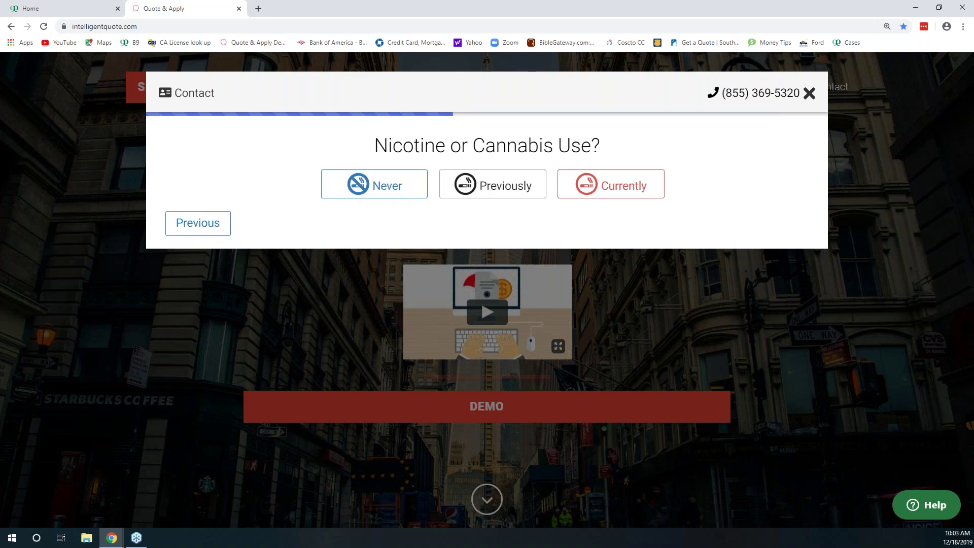
# Choose Currently for nicotine or cannabis use and look over the available types and frequencies.
pyautogui.click(600, 189)
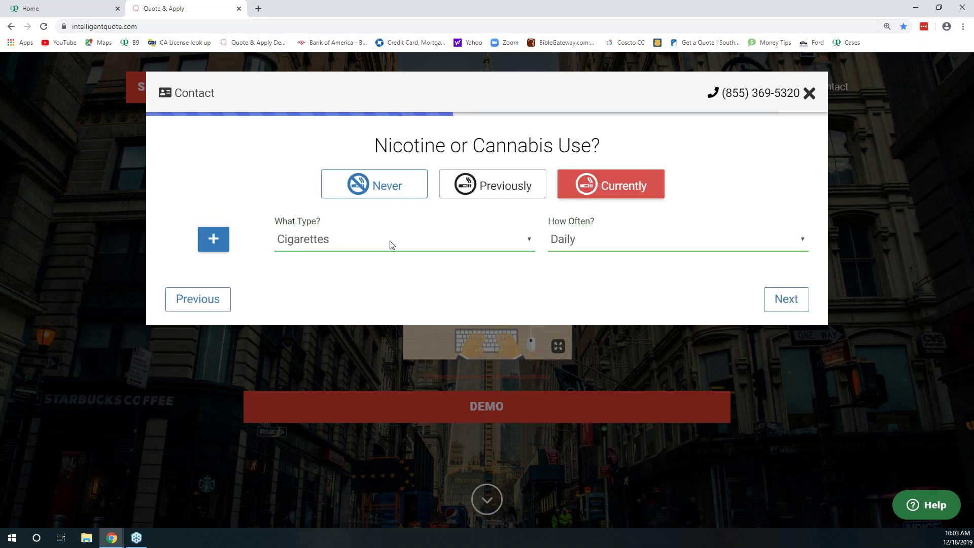
pyautogui.click(391, 244)
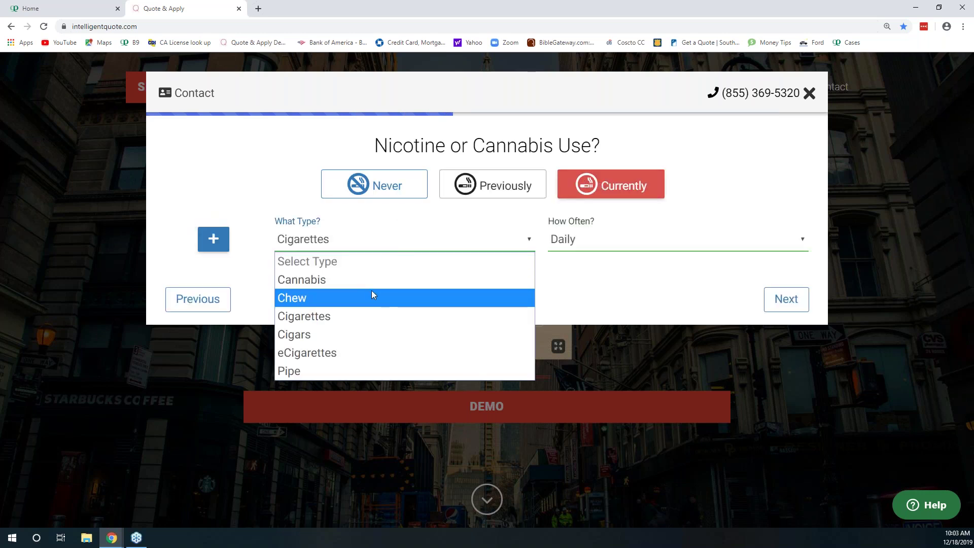
pyautogui.click(613, 238)
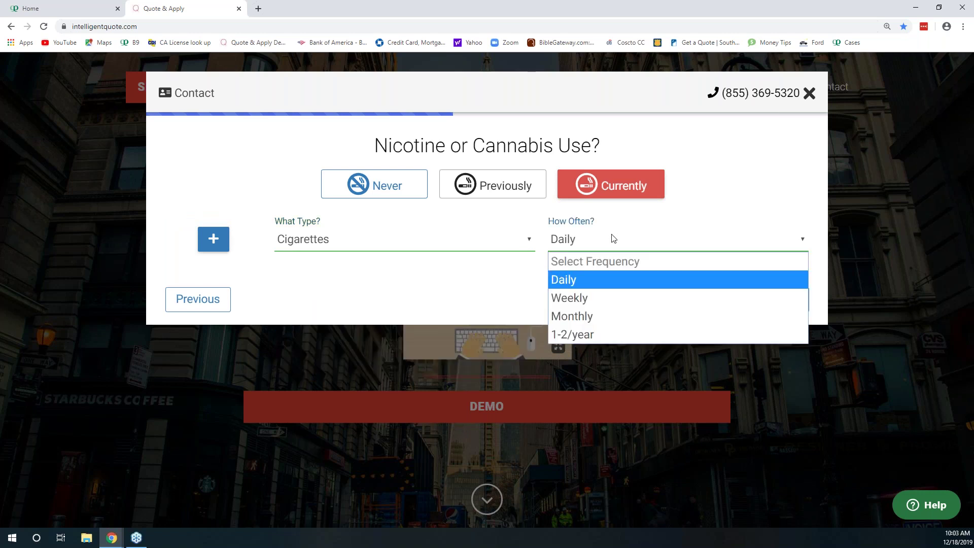
# Answer Never for nicotine or cannabis use and skip the height and weight question.
pyautogui.click(351, 191)
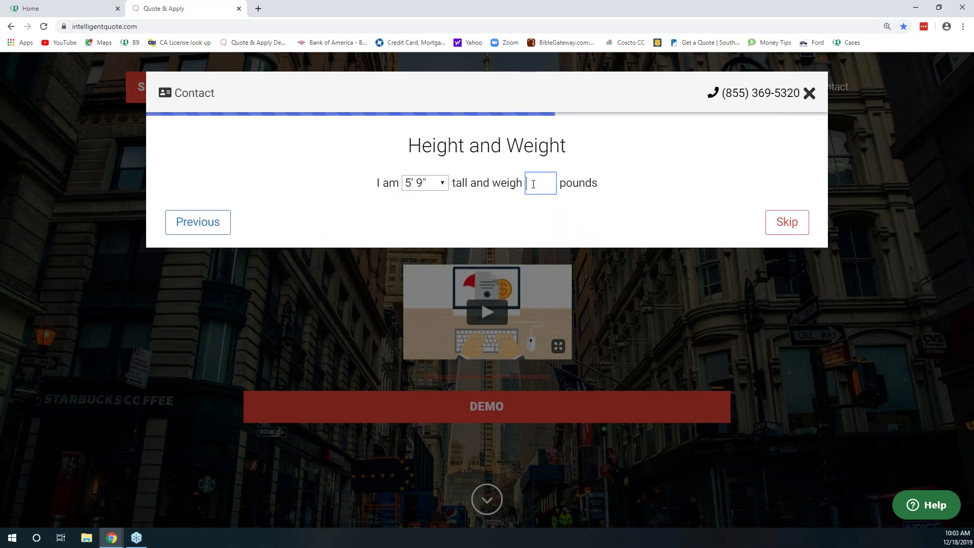
pyautogui.click(781, 231)
# Submit the applicant's date of birth and continue to the best rate for $1,000,000 of 20-year term coverage.
pyautogui.click(360, 201)
pyautogui.click(354, 241)
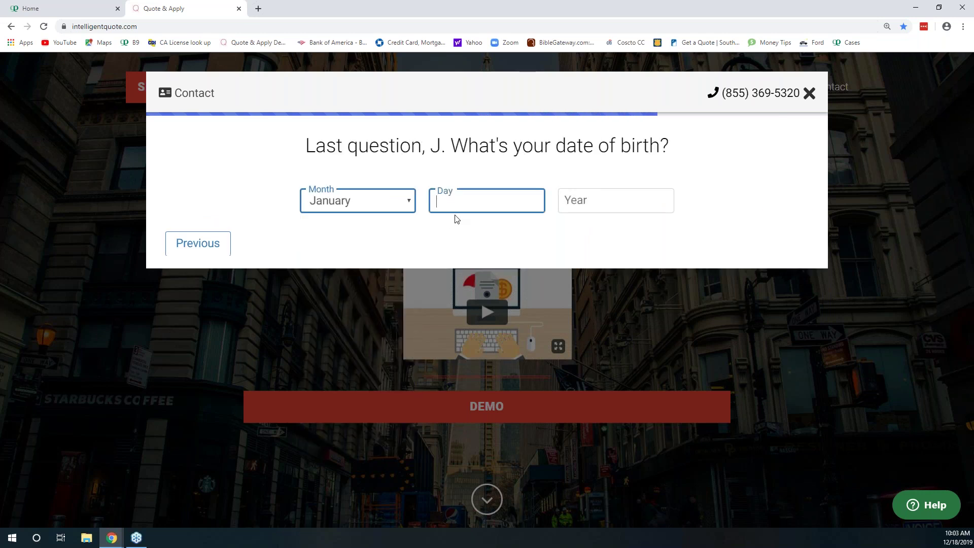
pyautogui.write('1')
pyautogui.press('Tab')
pyautogui.write('1978')
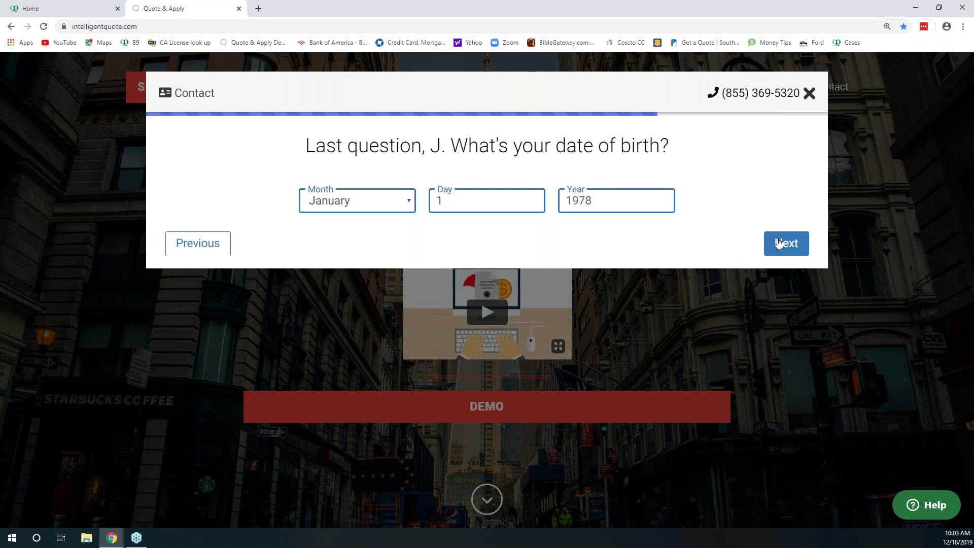
pyautogui.click(779, 243)
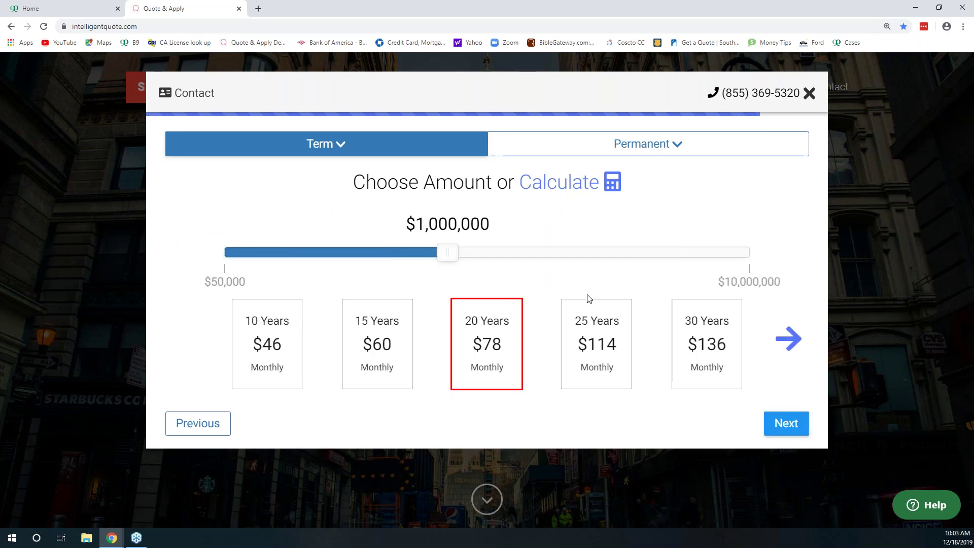
pyautogui.click(786, 424)
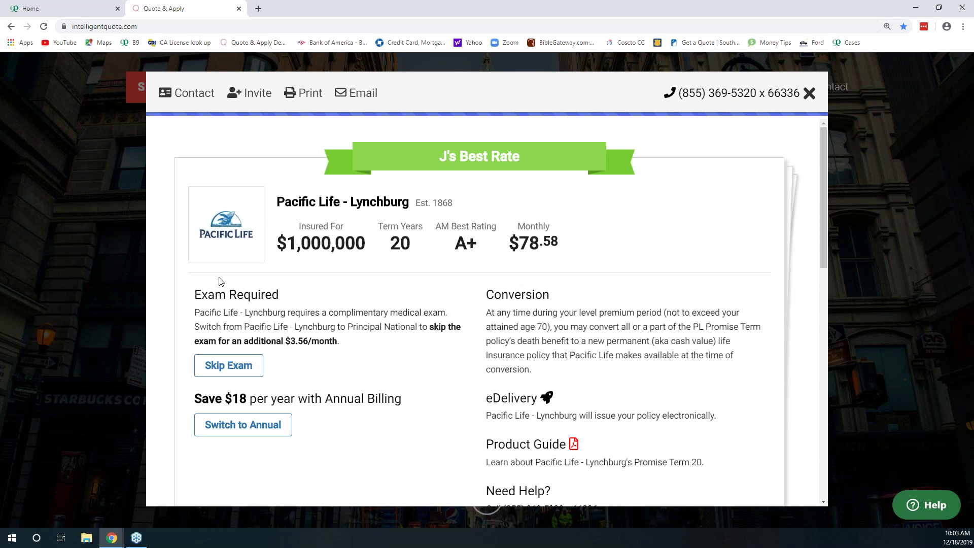
# Switch to the BOSS dashboard and open its marketing emails page.
pyautogui.click(66, 10)
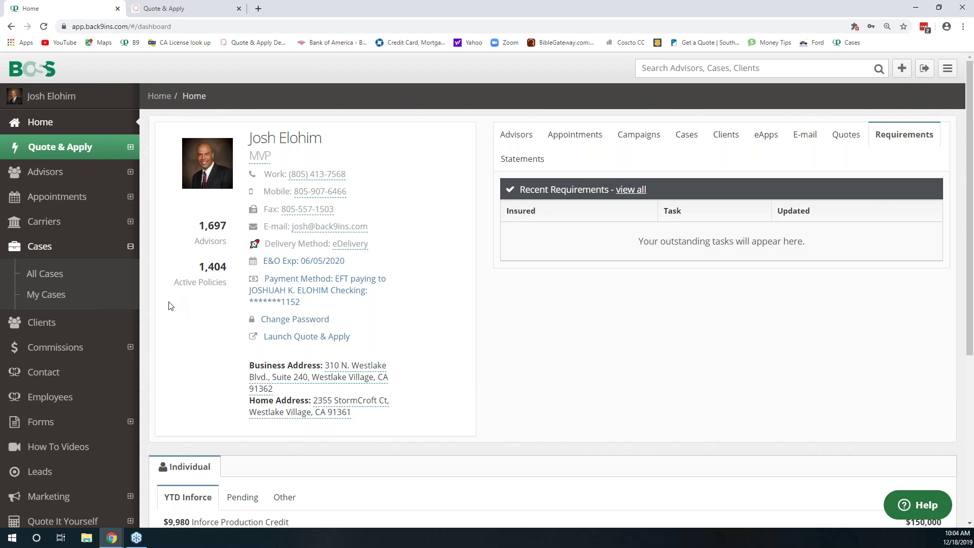
pyautogui.scroll(-1, 169, 305)
pyautogui.scroll(-1, 83, 374)
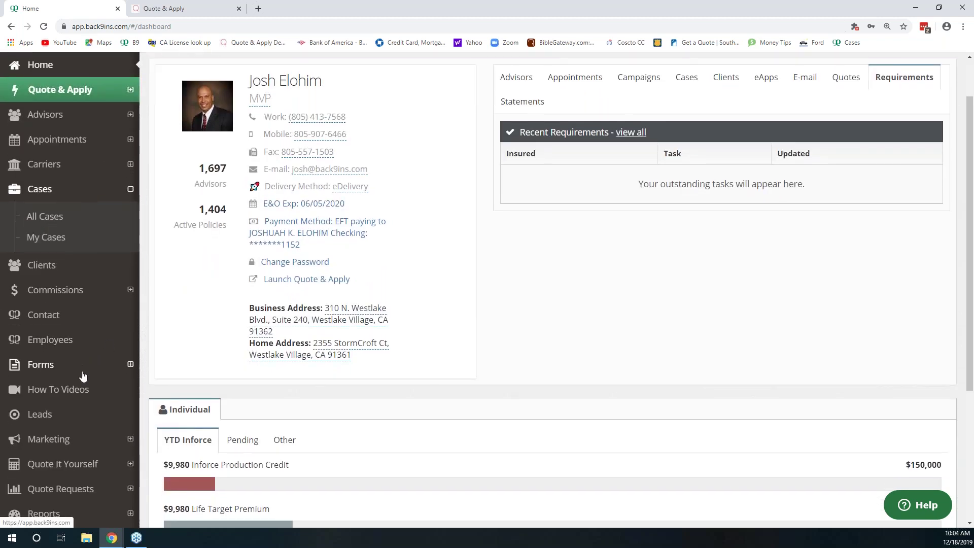
pyautogui.click(70, 403)
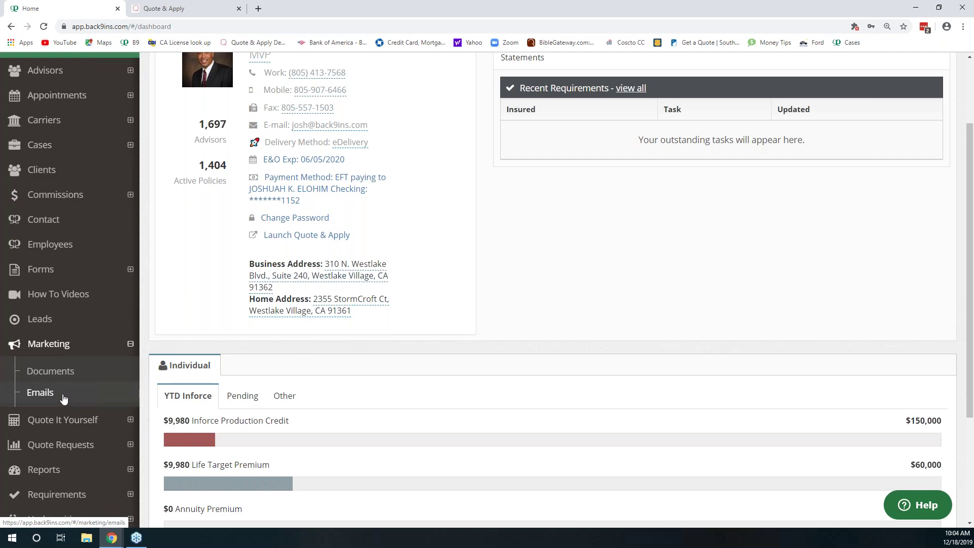
pyautogui.click(49, 394)
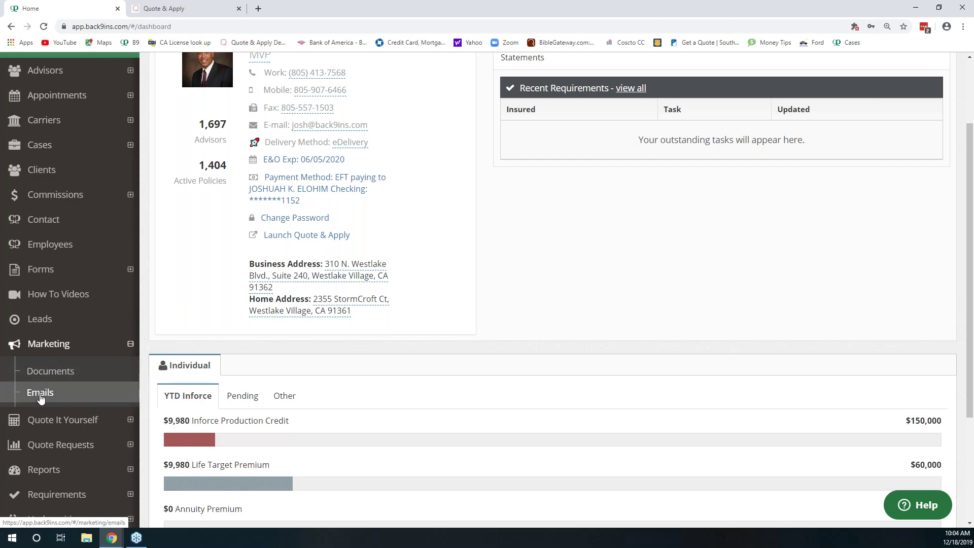
pyautogui.scroll(2, 415, 303)
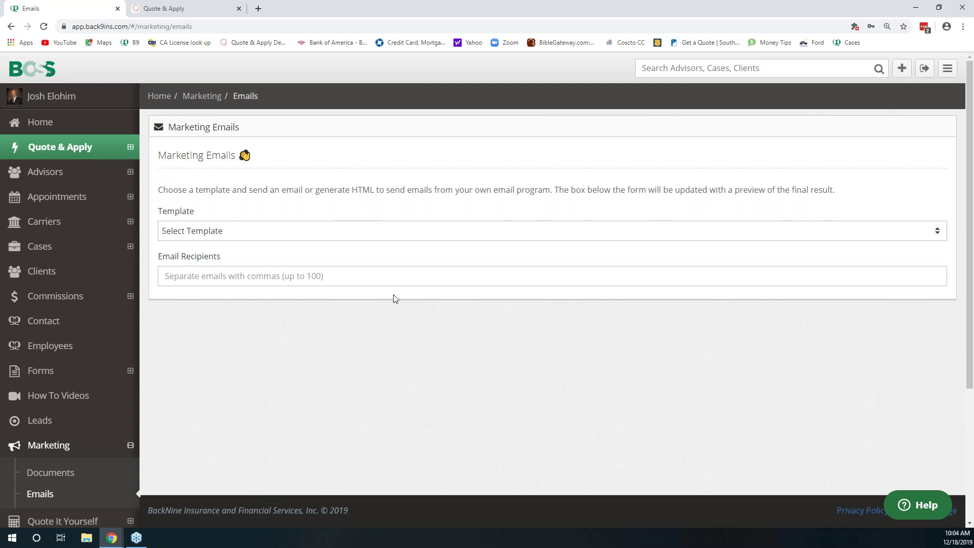
# Select the Business Life Insurance template for the marketing email.
pyautogui.click(377, 236)
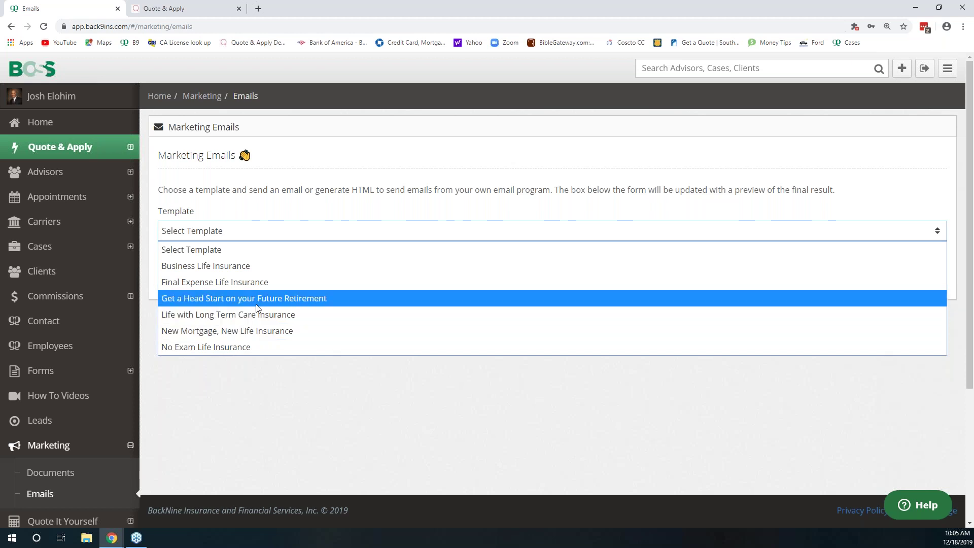
pyautogui.click(251, 268)
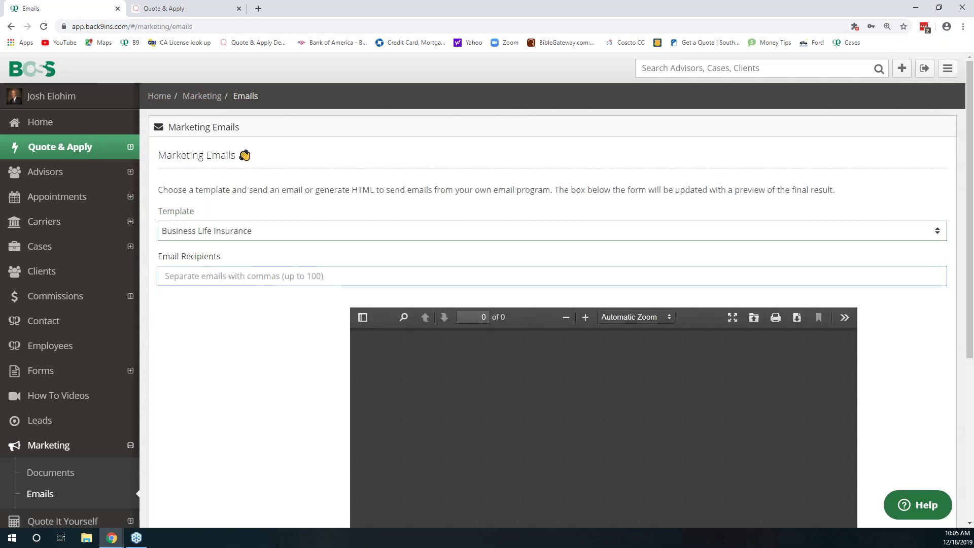
# Examine the Business Life Insurance email preview, including its headline, free quote link and advisor contact details.
pyautogui.scroll(-2, 328, 413)
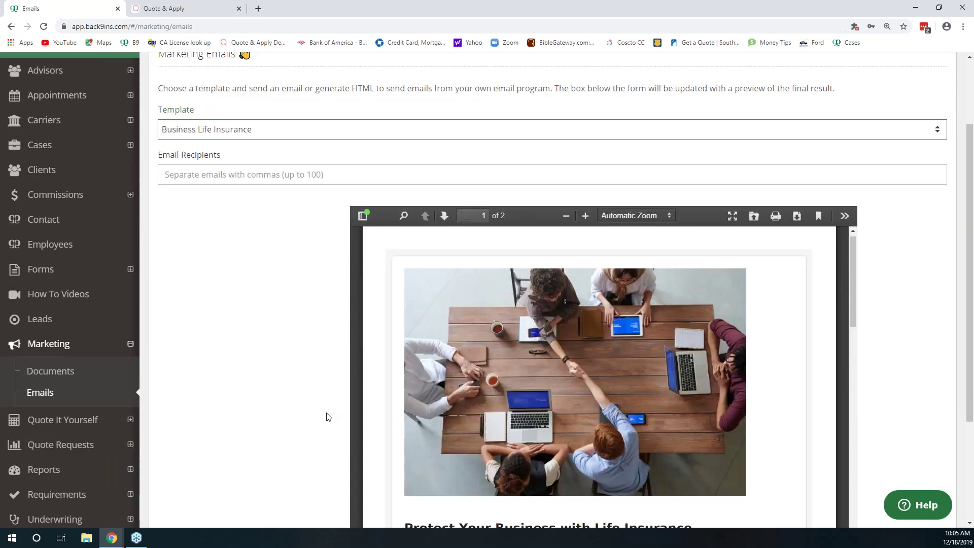
pyautogui.scroll(-1, 328, 417)
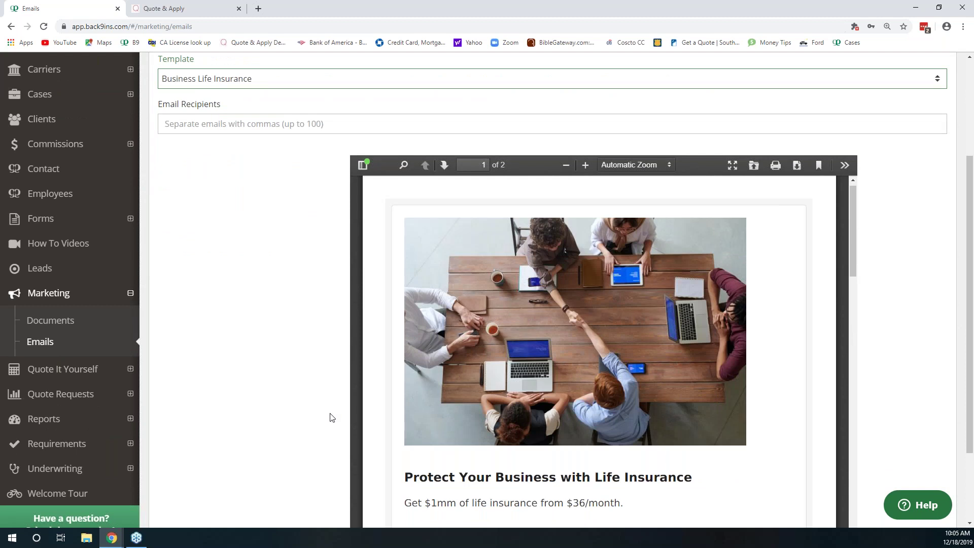
pyautogui.scroll(-1, 332, 417)
pyautogui.scroll(1, 331, 416)
pyautogui.scroll(-2, 764, 377)
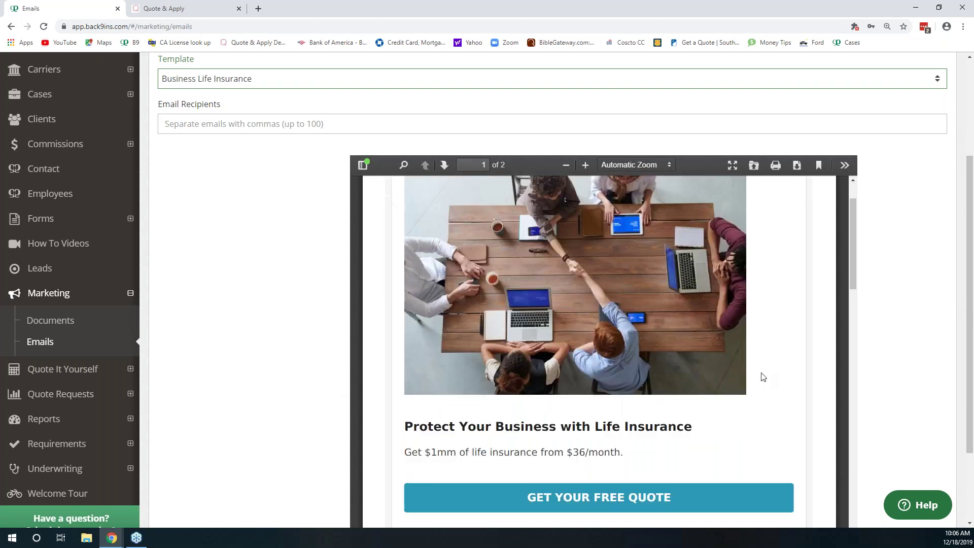
pyautogui.scroll(-1, 764, 377)
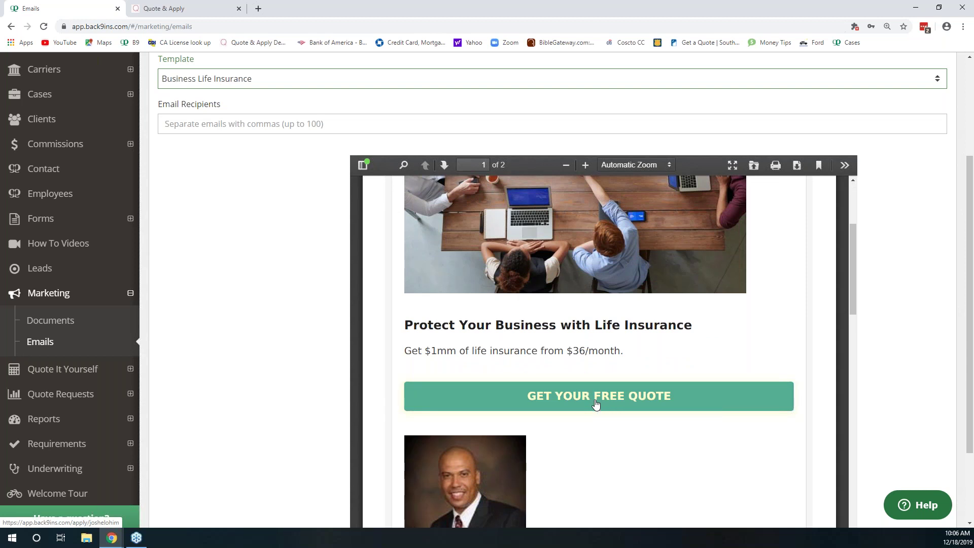
pyautogui.scroll(-2, 593, 403)
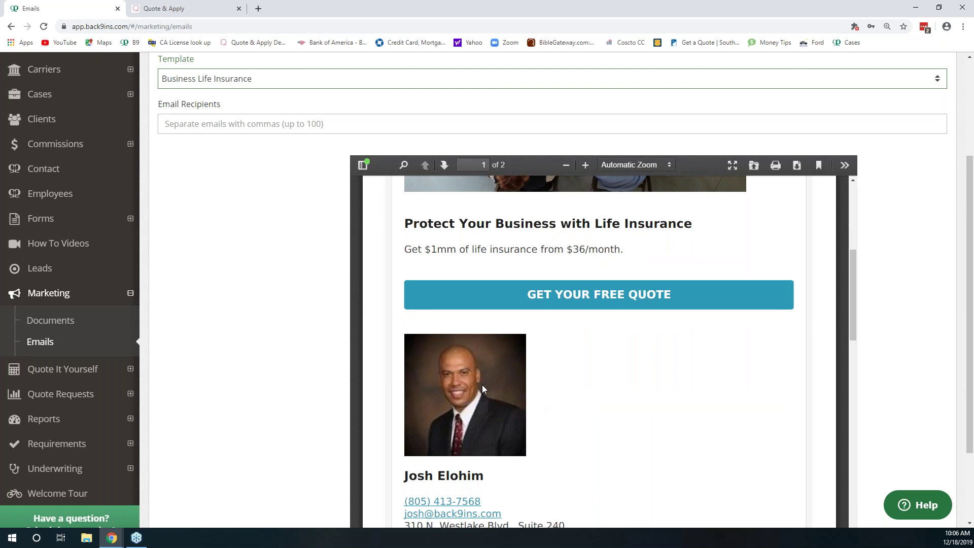
pyautogui.scroll(-2, 476, 387)
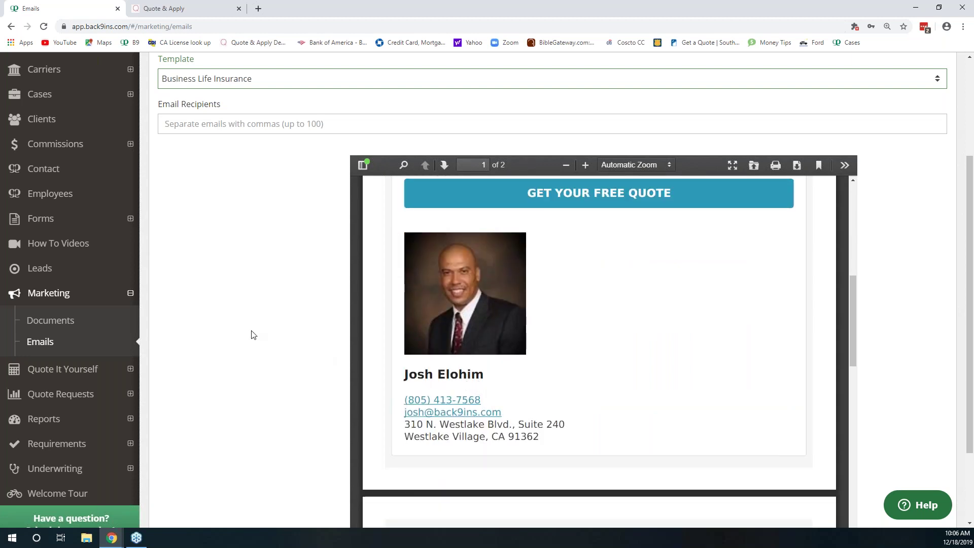
# Enter the recipient's e-mail address and send the Business Life Insurance marketing email.
pyautogui.scroll(3, 254, 335)
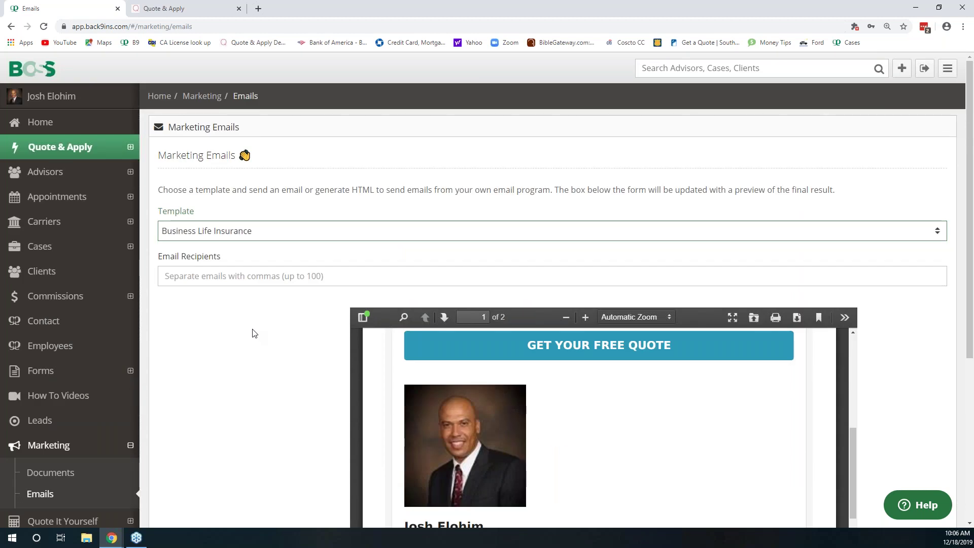
pyautogui.click(282, 279)
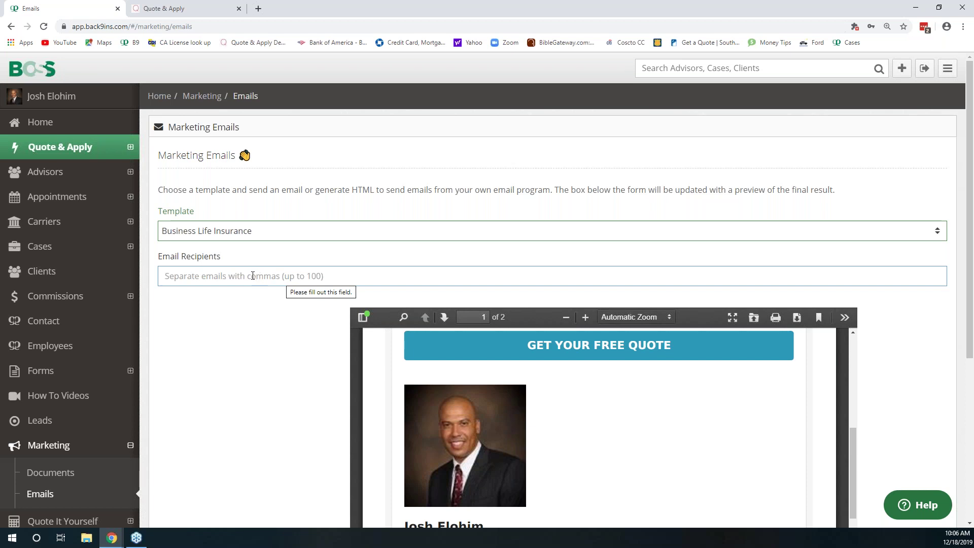
pyautogui.click(253, 276)
pyautogui.click(220, 300)
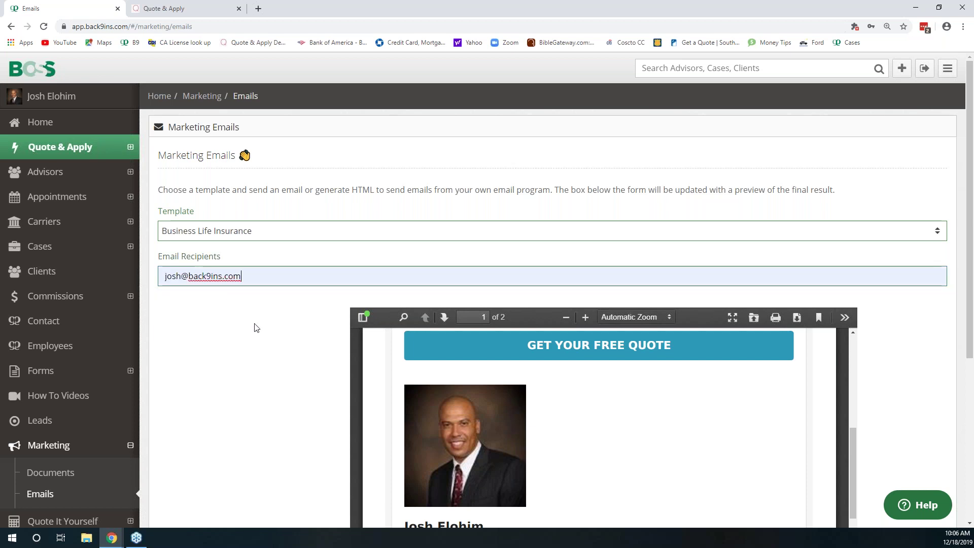
pyautogui.scroll(-5, 274, 361)
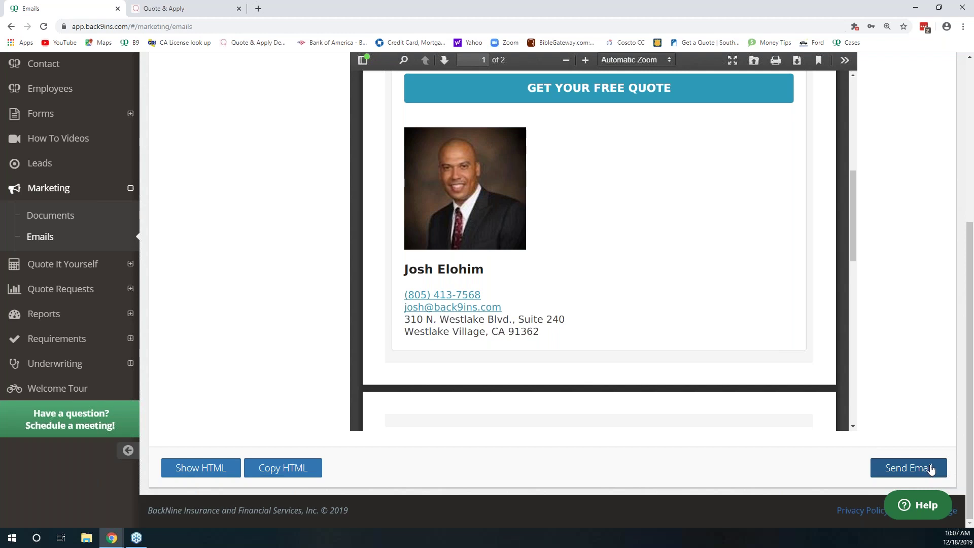
pyautogui.click(908, 469)
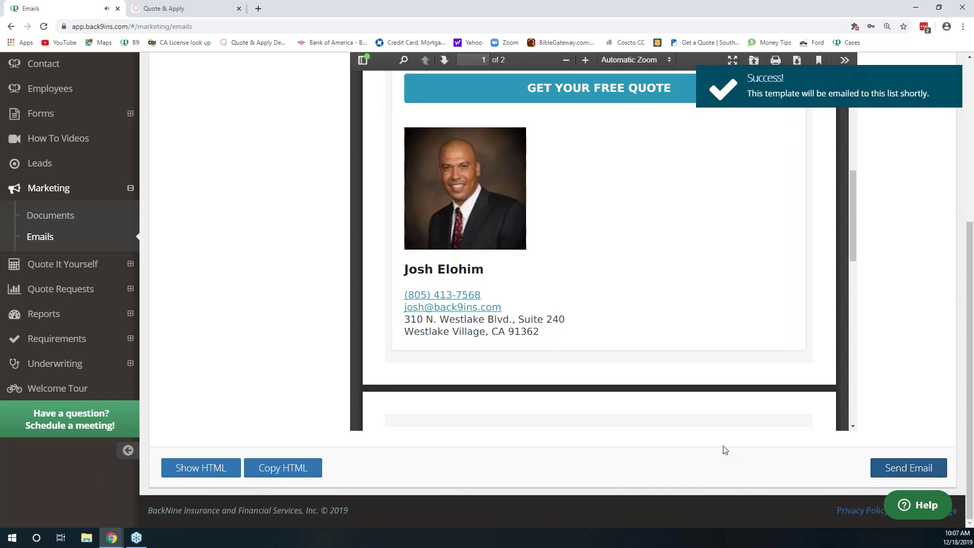
# Change the marketing email template to New Mortgage, New Life Insurance and view its preview.
pyautogui.scroll(4, 725, 449)
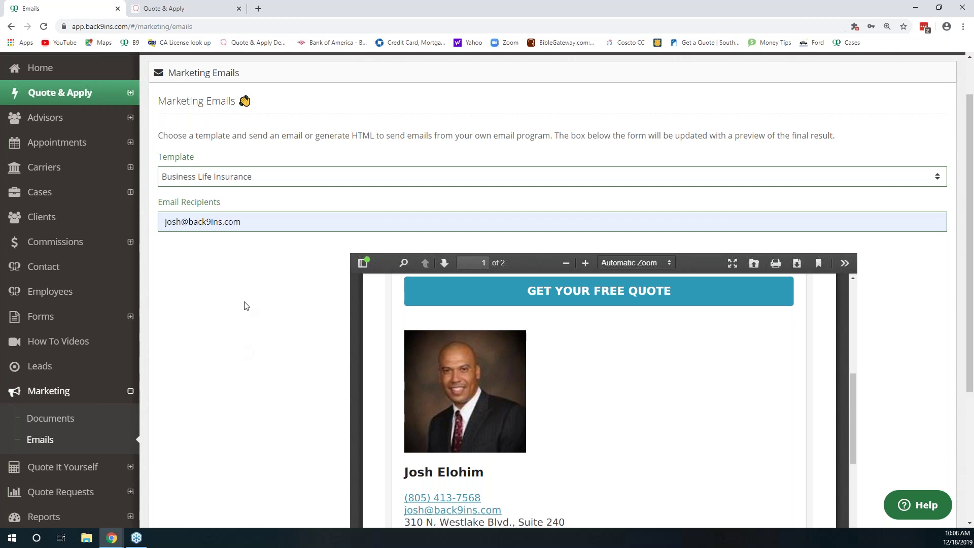
pyautogui.click(306, 183)
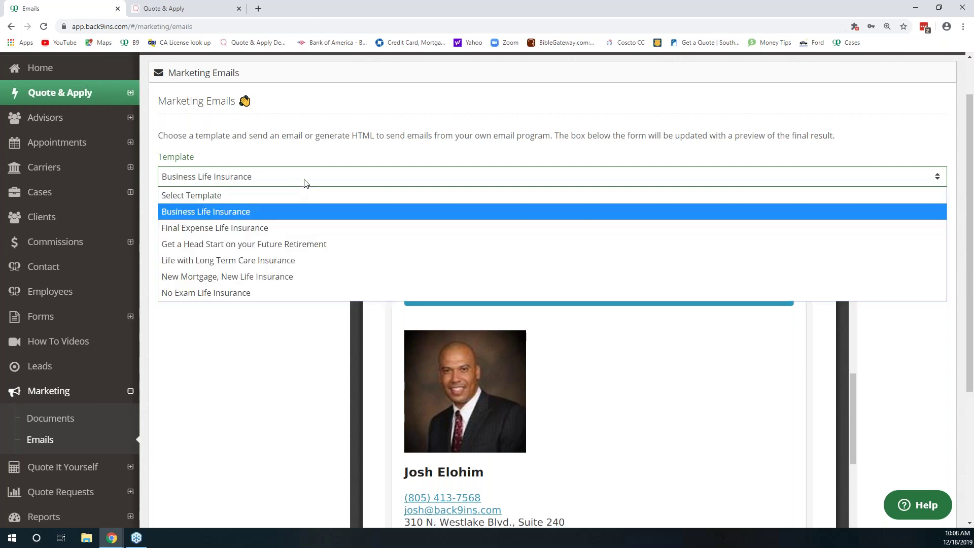
pyautogui.click(283, 277)
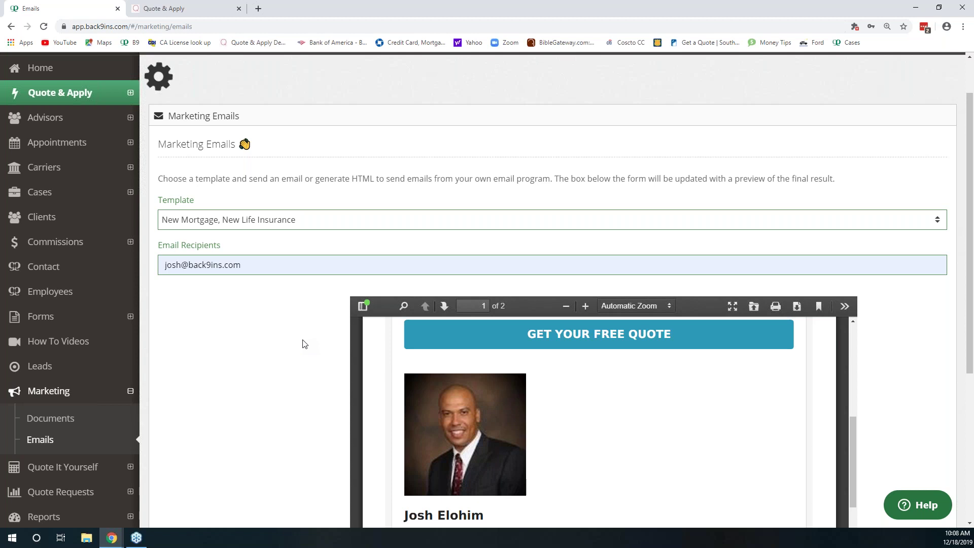
pyautogui.scroll(-2, 304, 343)
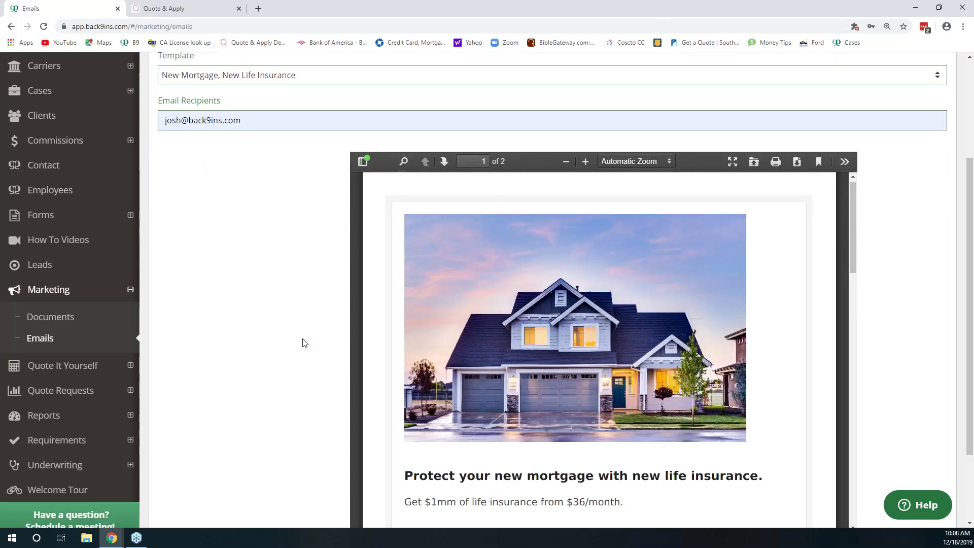
# Examine the New Mortgage, New Life Insurance email preview, including its headline, free quote link, advisor contact details and sending options.
pyautogui.scroll(-1, 304, 343)
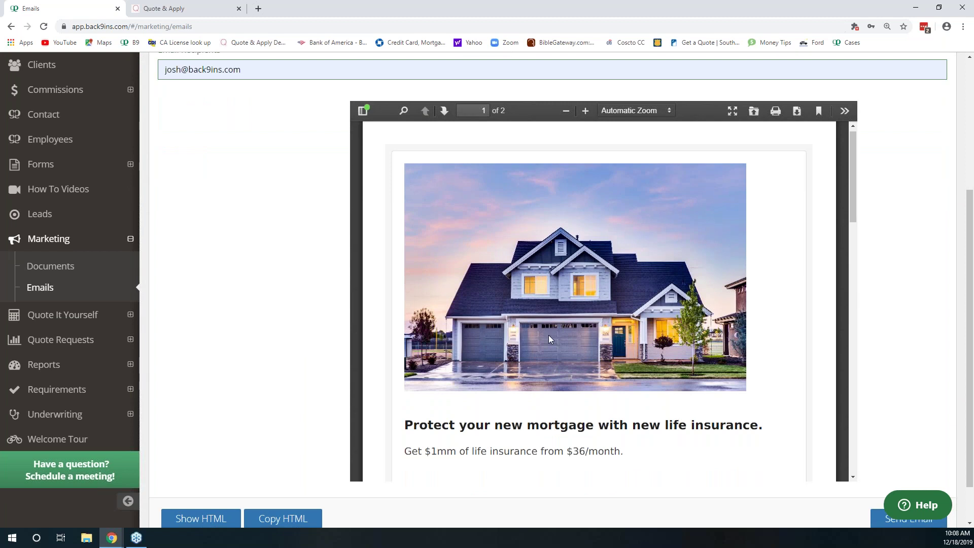
pyautogui.scroll(-2, 549, 335)
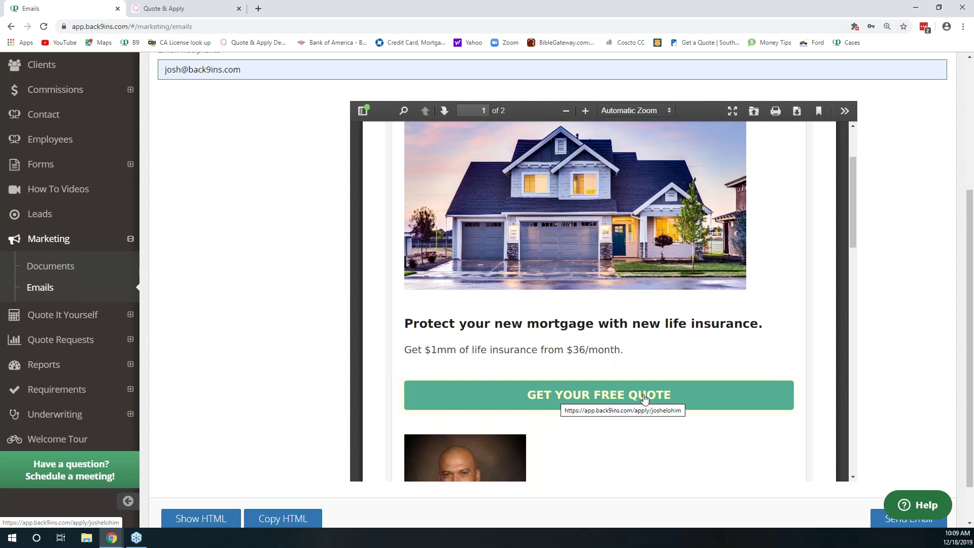
pyautogui.scroll(-2, 442, 395)
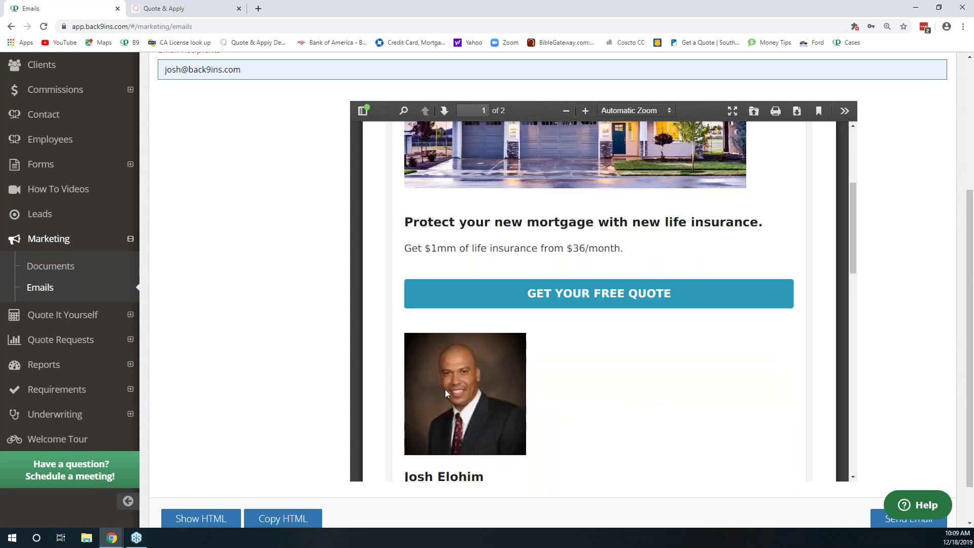
pyautogui.scroll(-2, 446, 389)
pyautogui.scroll(-1, 446, 389)
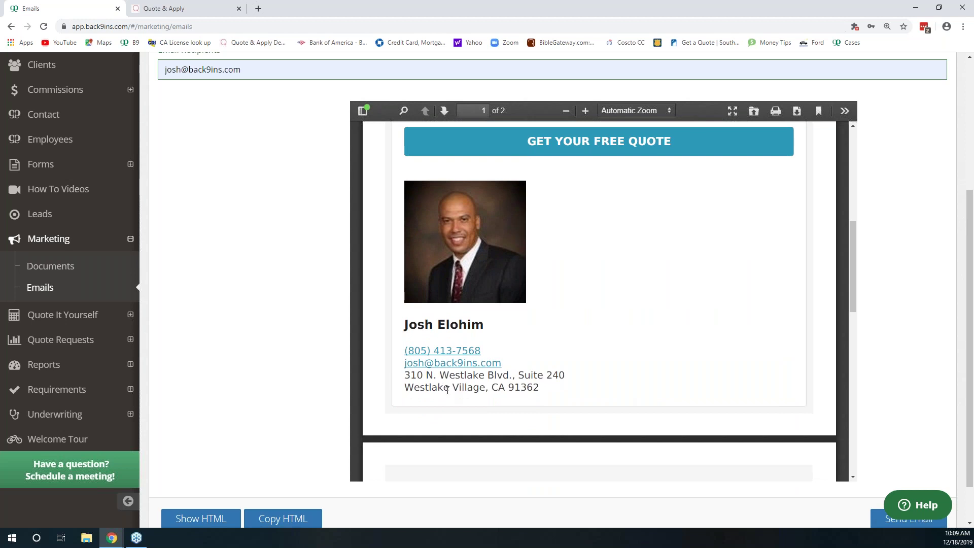
pyautogui.scroll(-1, 447, 390)
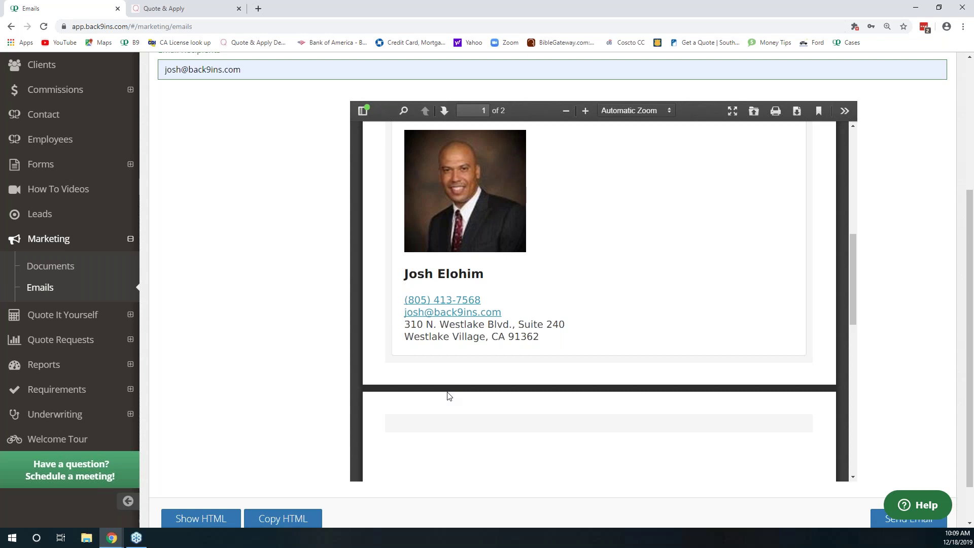
pyautogui.scroll(3, 252, 242)
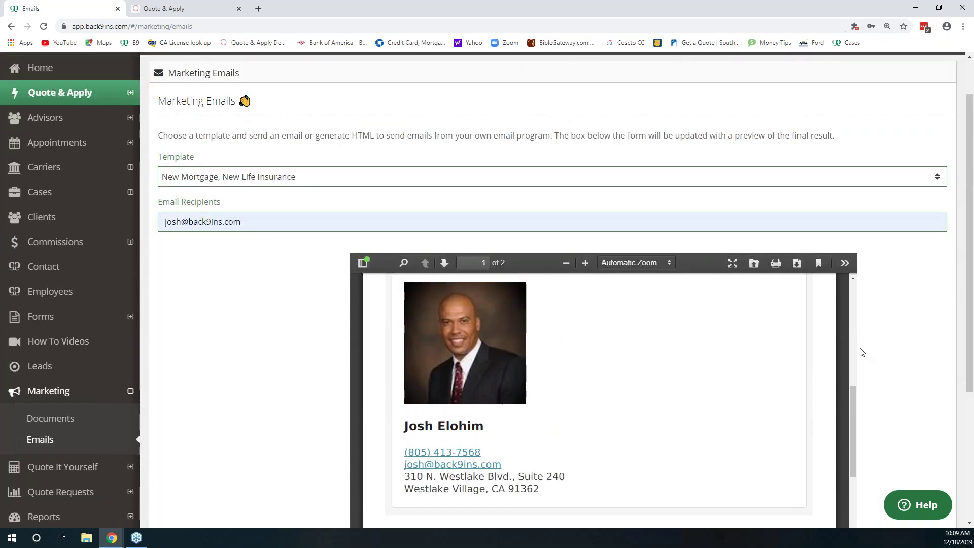
pyautogui.scroll(-4, 923, 406)
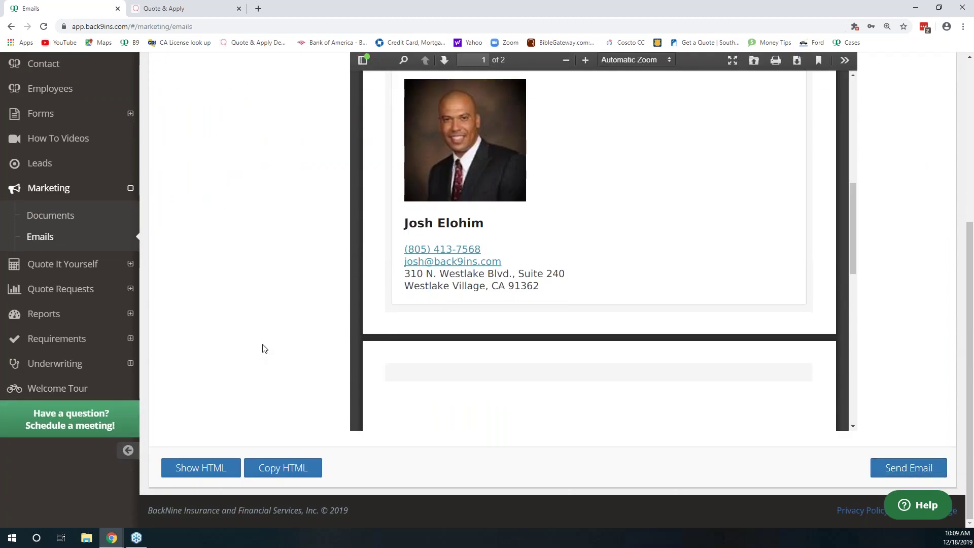
pyautogui.scroll(4, 263, 349)
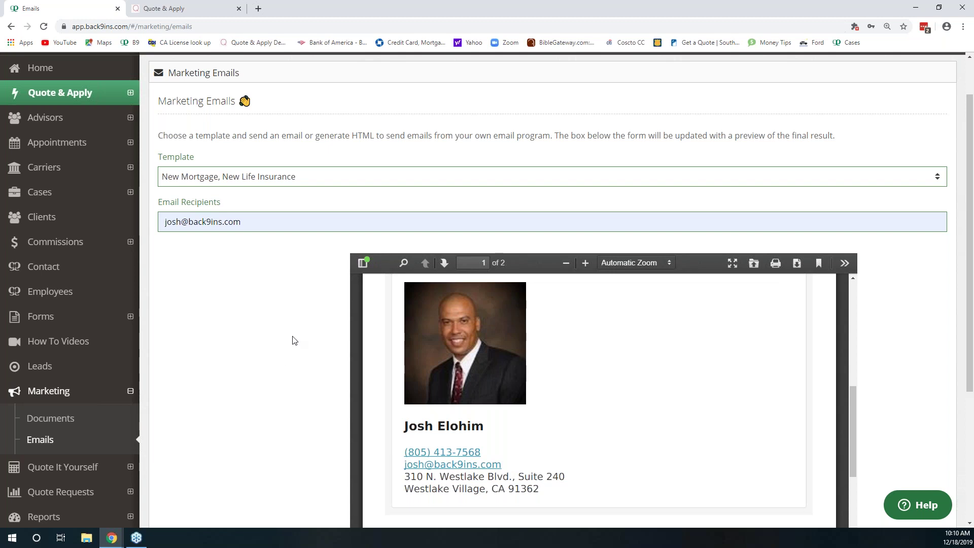
# Change the marketing email template to Get a Head Start on your Future Retirement and view its preview.
pyautogui.click(318, 179)
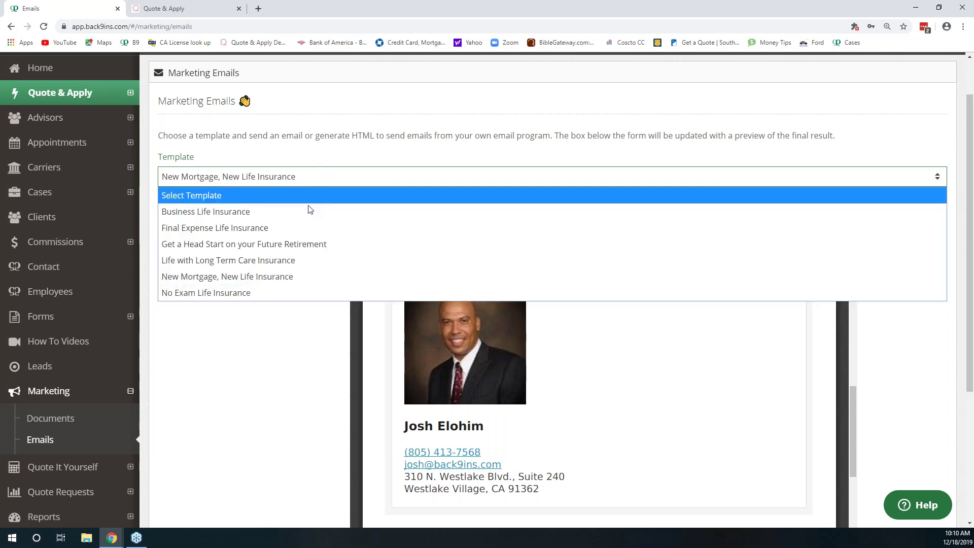
pyautogui.click(302, 245)
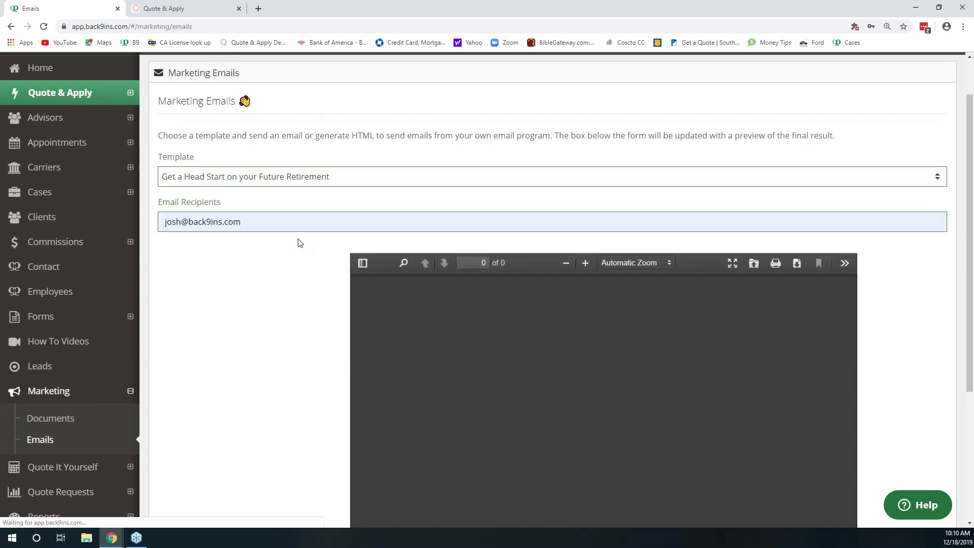
pyautogui.scroll(-1, 693, 461)
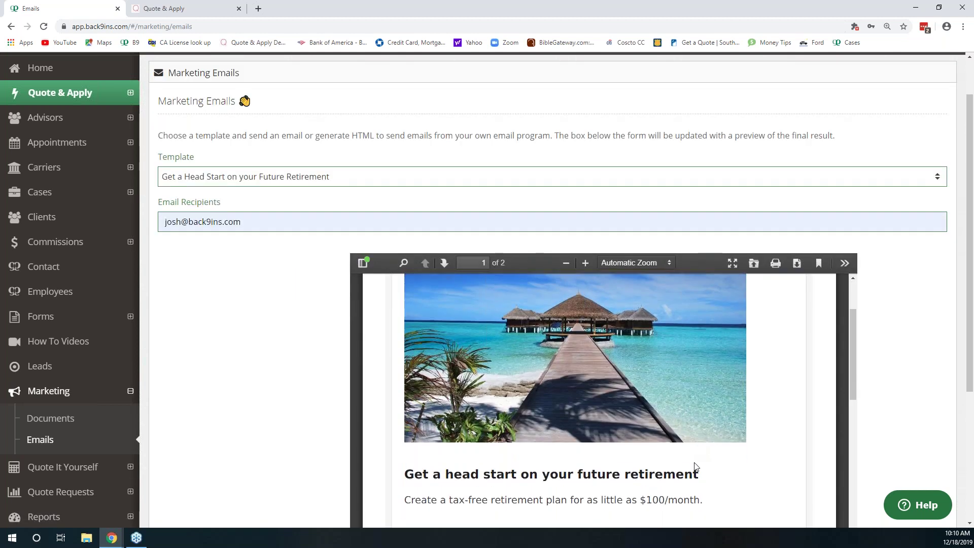
pyautogui.scroll(-1, 693, 462)
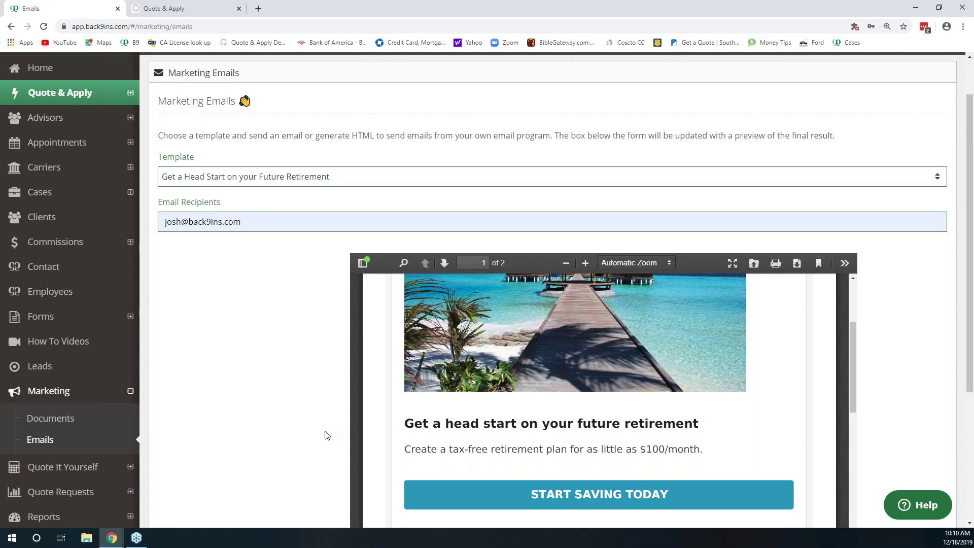
pyautogui.scroll(-2, 327, 439)
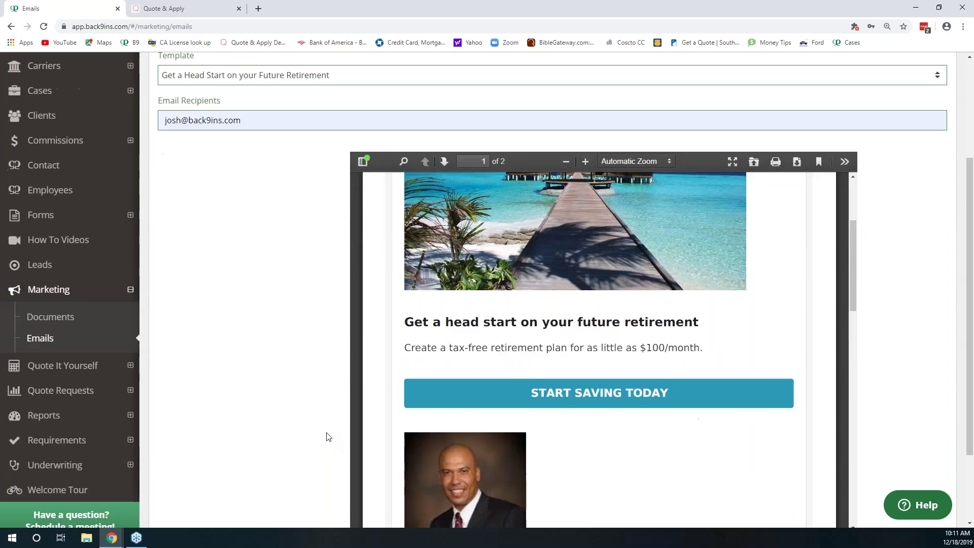
pyautogui.scroll(-2, 327, 437)
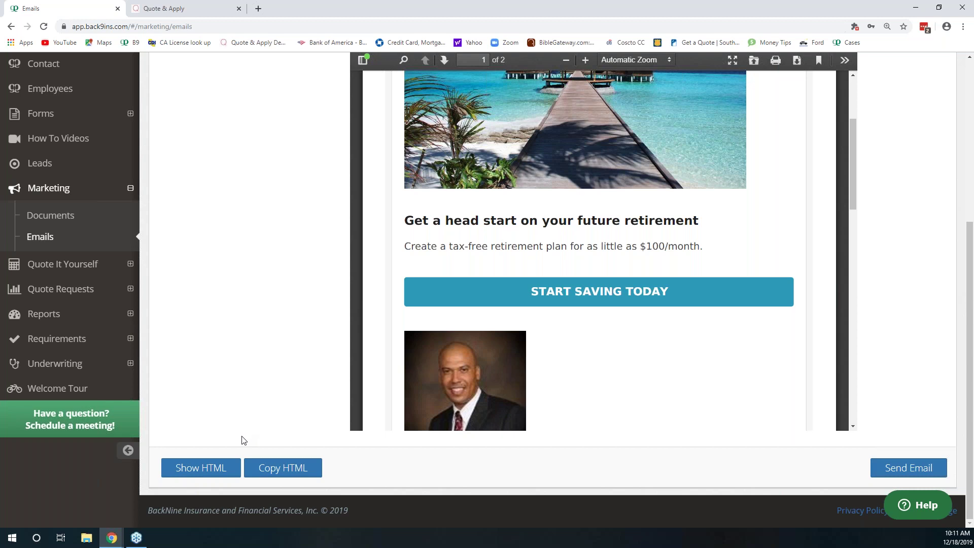
pyautogui.scroll(5, 245, 438)
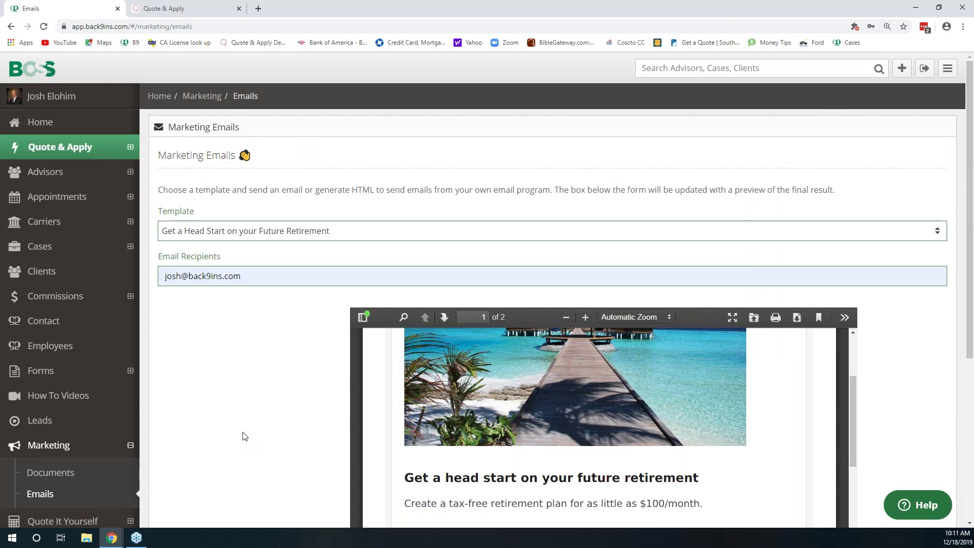
# Review the available email templates, the recipient field and the sending and HTML options for the retirement email.
pyautogui.click(325, 232)
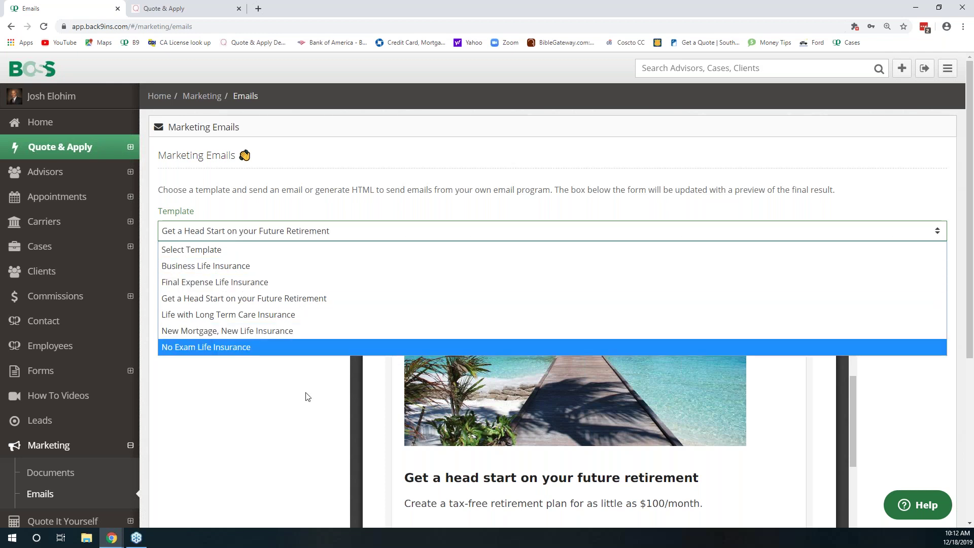
pyautogui.click(321, 412)
pyautogui.scroll(-3, 291, 395)
pyautogui.scroll(-2, 291, 396)
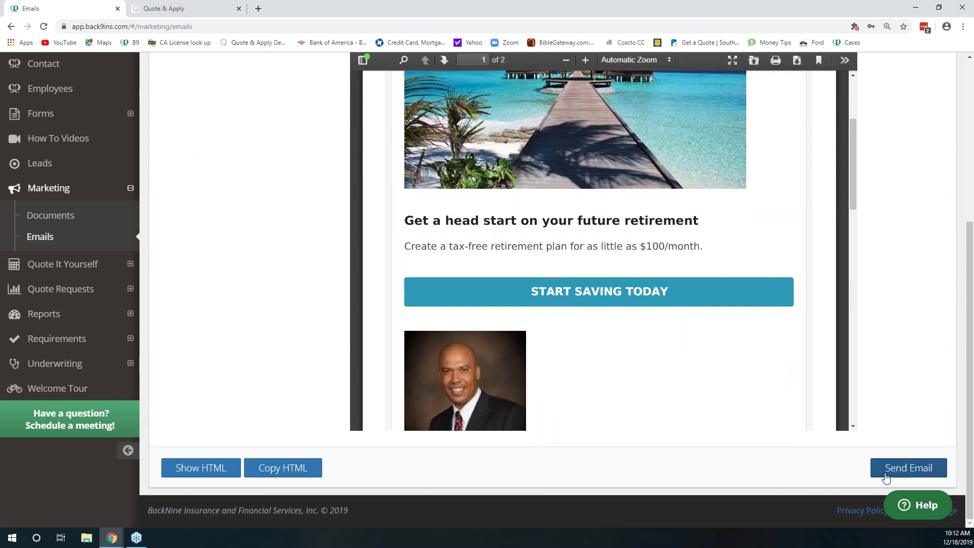
pyautogui.scroll(4, 262, 322)
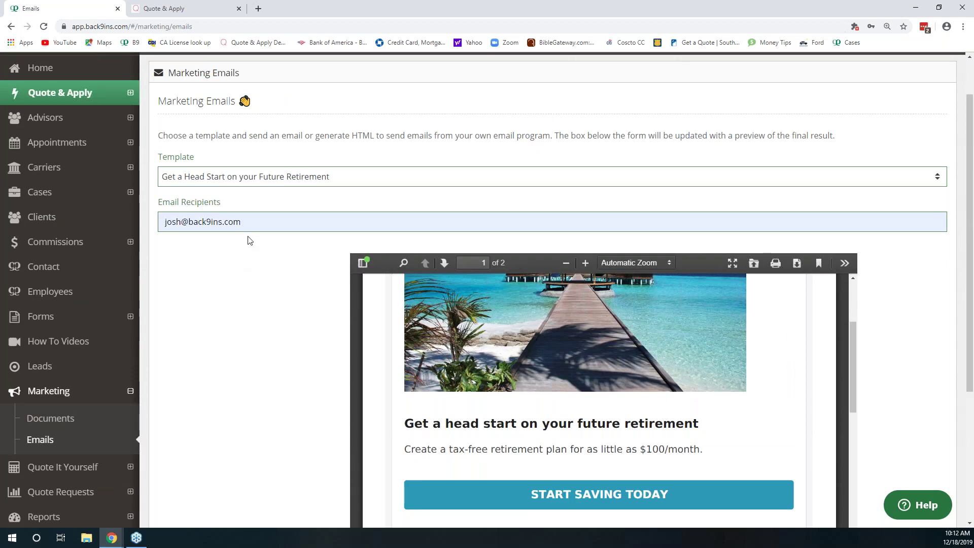
pyautogui.scroll(-3, 249, 431)
pyautogui.scroll(-1, 269, 494)
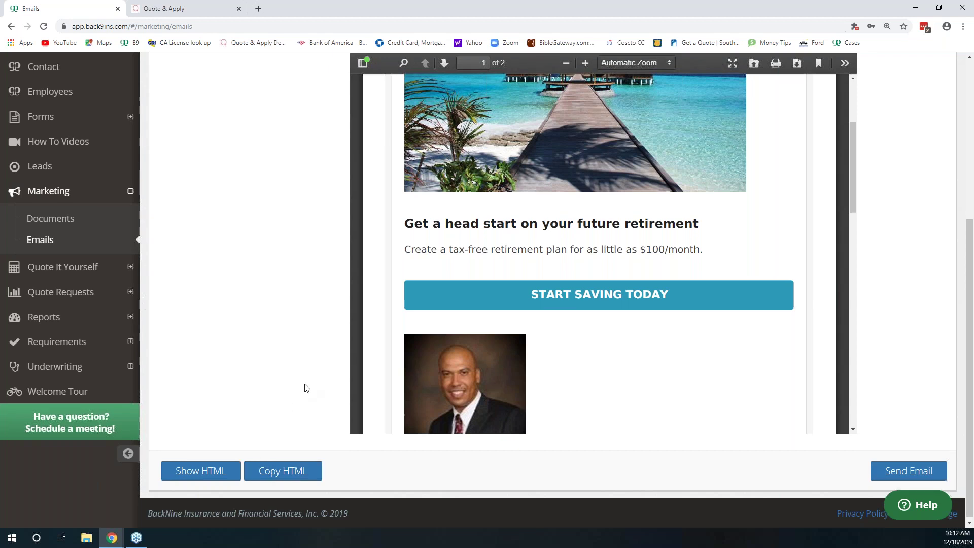
pyautogui.scroll(5, 304, 388)
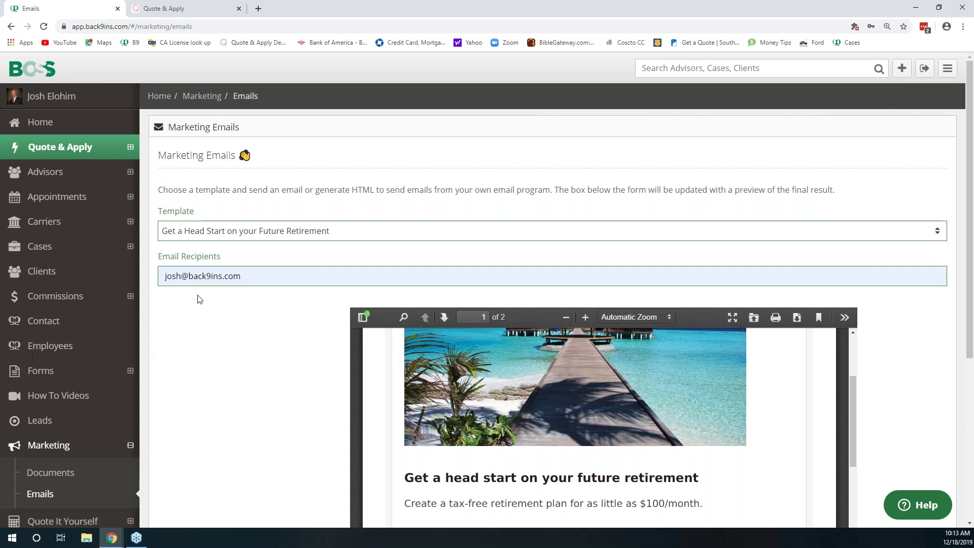
# Return to the home dashboard and open the Quote & Apply setup page.
pyautogui.click(45, 122)
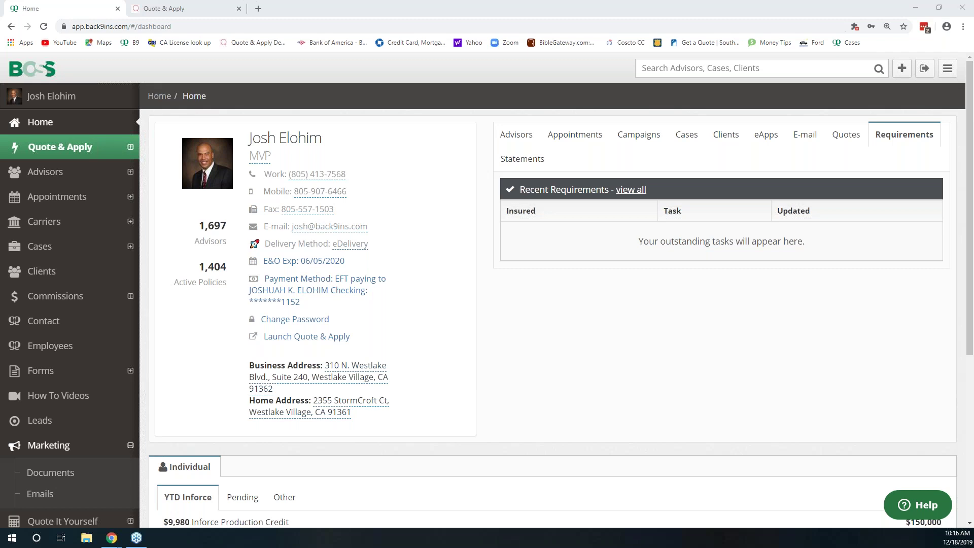
pyautogui.click(57, 148)
pyautogui.click(40, 237)
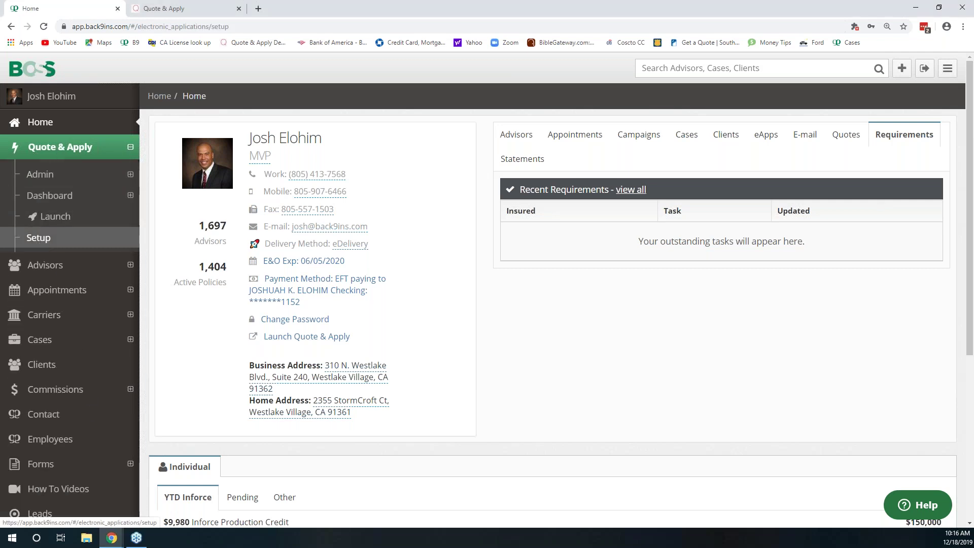
# Examine the Quote & Apply setup page, including the website creation forms and the listed websites with their products, logos and code snippets.
pyautogui.scroll(-2, 454, 349)
pyautogui.scroll(-3, 453, 348)
pyautogui.scroll(-3, 451, 336)
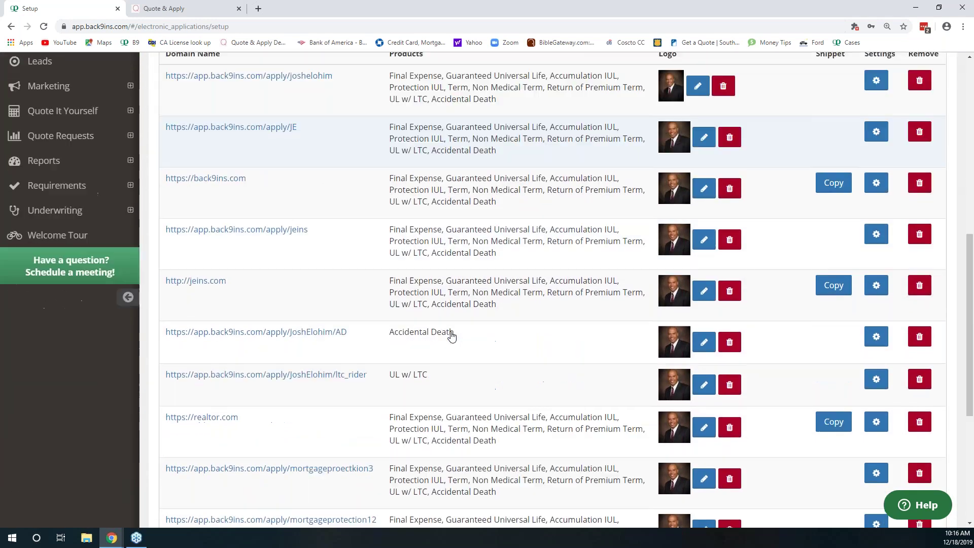
pyautogui.scroll(5, 449, 333)
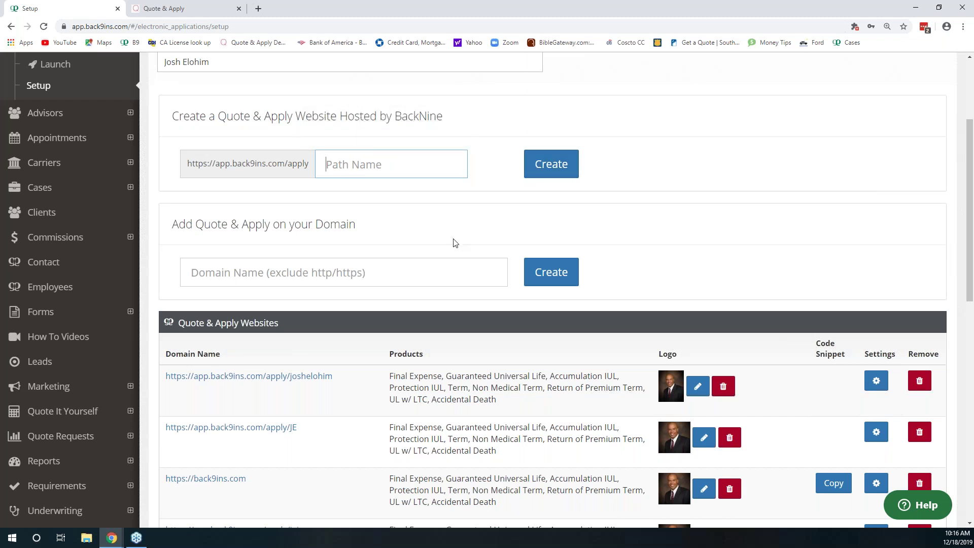
pyautogui.scroll(-4, 432, 245)
pyautogui.scroll(-6, 322, 409)
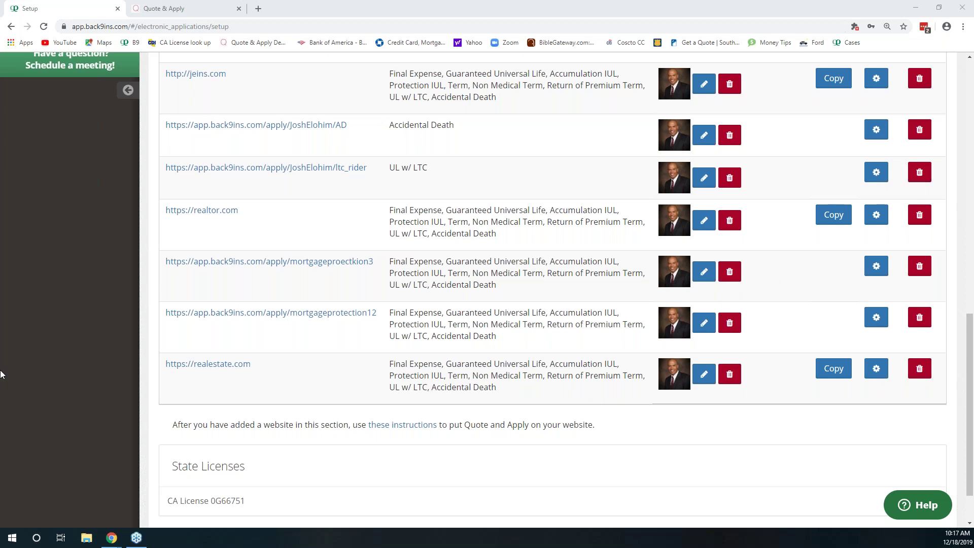
pyautogui.scroll(4, 228, 267)
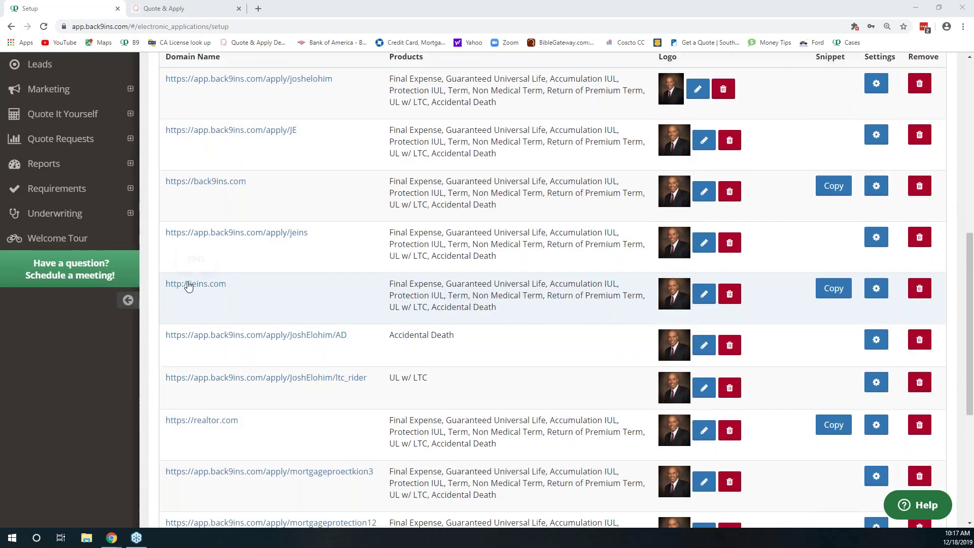
pyautogui.scroll(6, 187, 284)
pyautogui.scroll(-2, 46, 360)
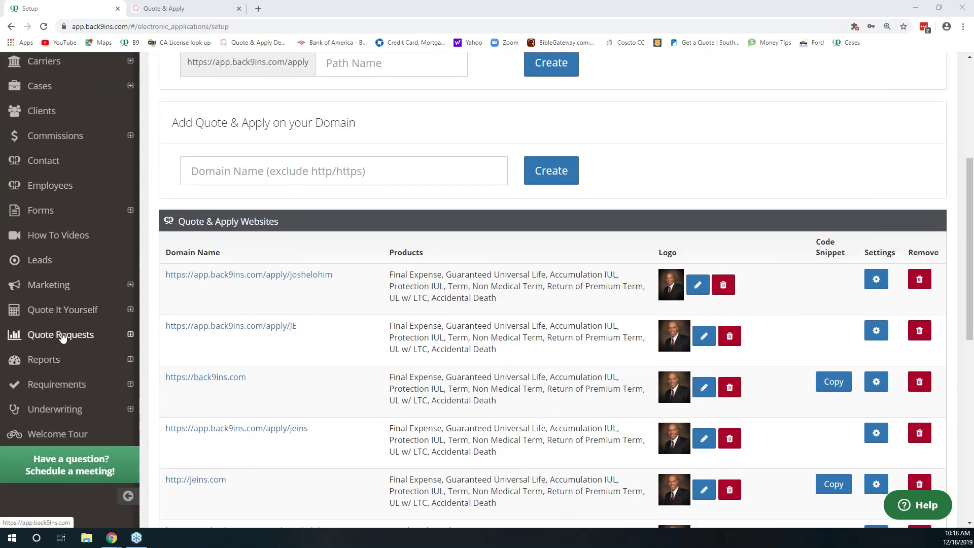
# Reopen the marketing emails page and select the Business Life Insurance template.
pyautogui.scroll(-1, 61, 337)
pyautogui.click(56, 237)
pyautogui.click(43, 280)
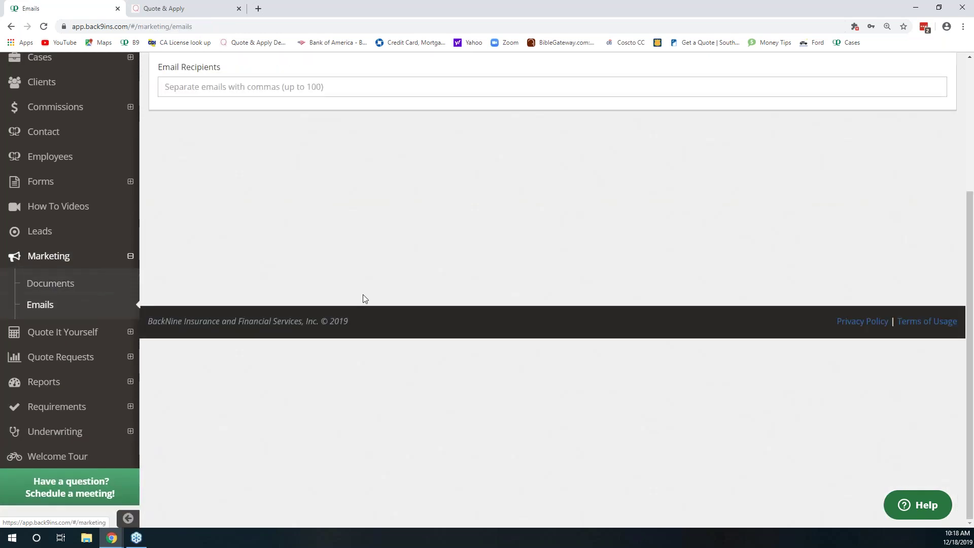
pyautogui.scroll(4, 586, 306)
pyautogui.click(394, 233)
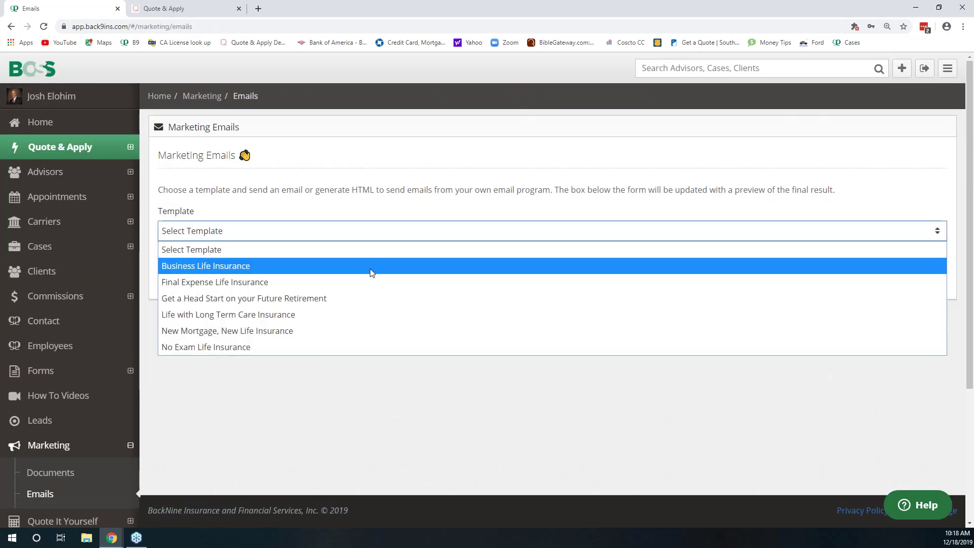
pyautogui.click(371, 267)
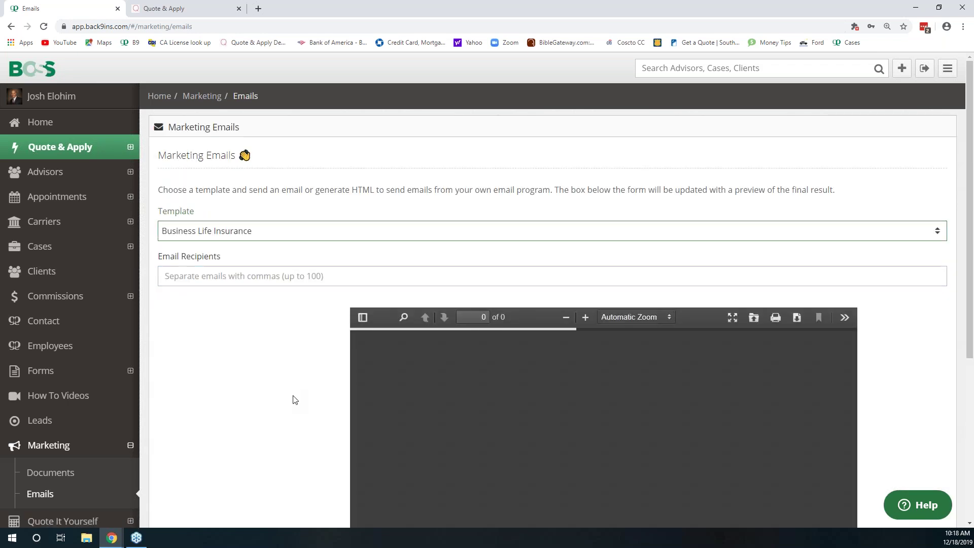
# Open the free quote link from the Business Life Insurance email preview to show the Quote & Apply page.
pyautogui.scroll(-5, 294, 396)
pyautogui.scroll(-3, 543, 394)
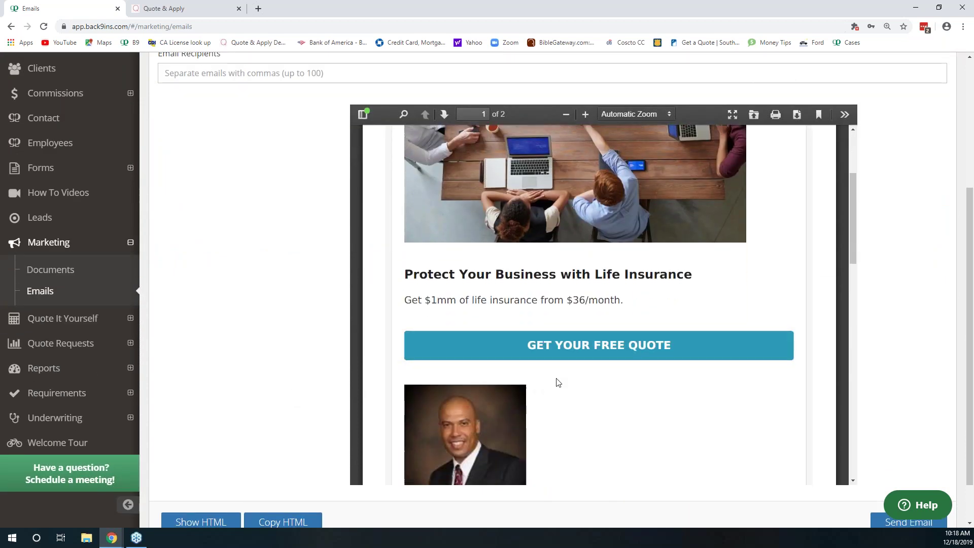
pyautogui.click(579, 349)
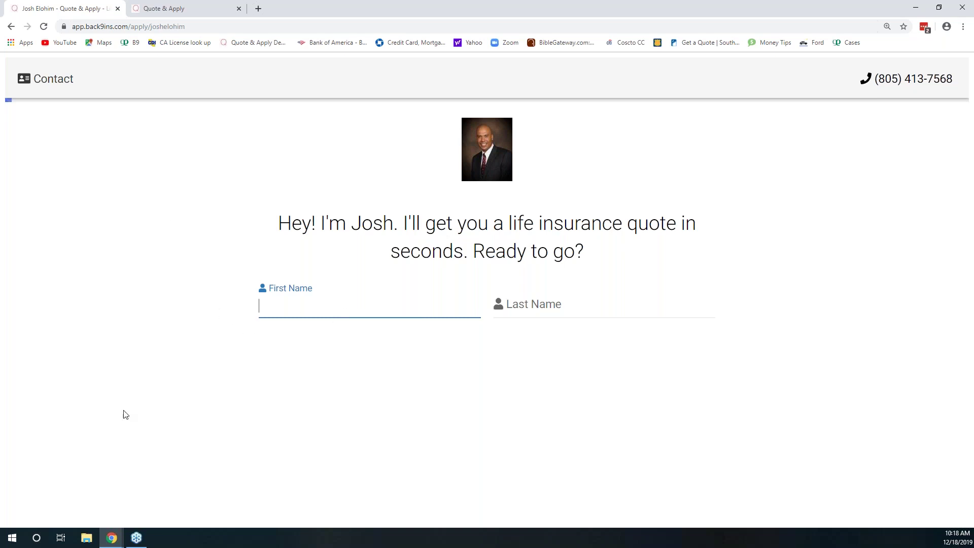
pyautogui.click(0, 379)
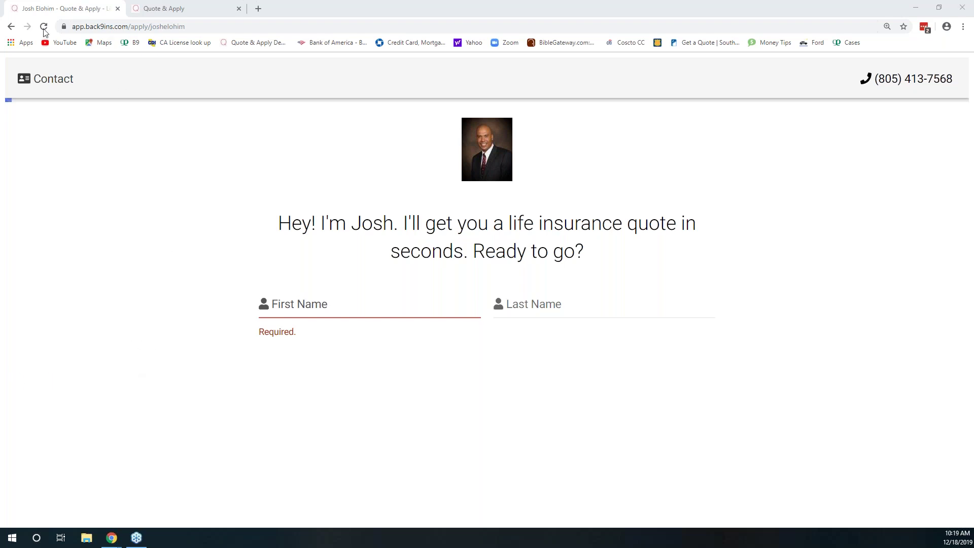
# Leave the life insurance quote page and open a new blank browser tab.
pyautogui.click(12, 26)
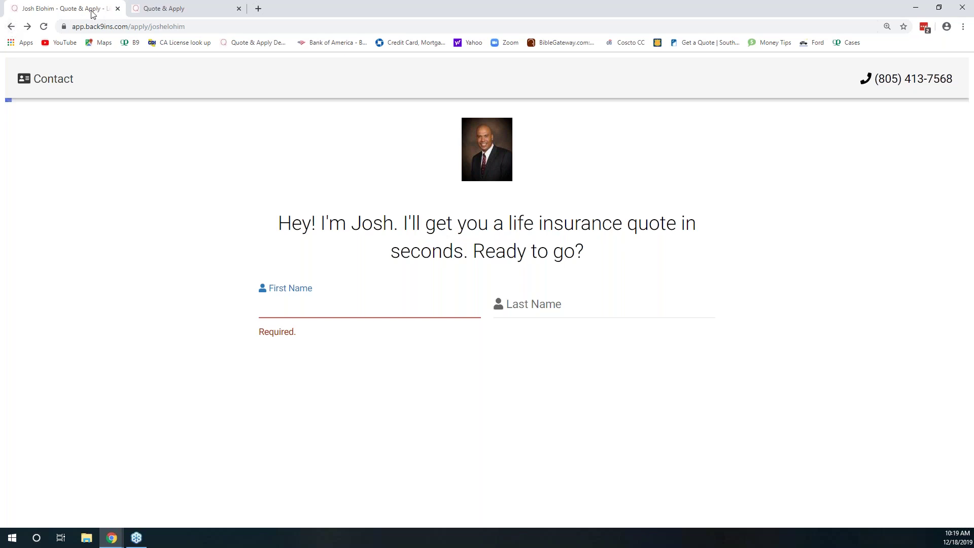
pyautogui.click(163, 10)
pyautogui.click(258, 10)
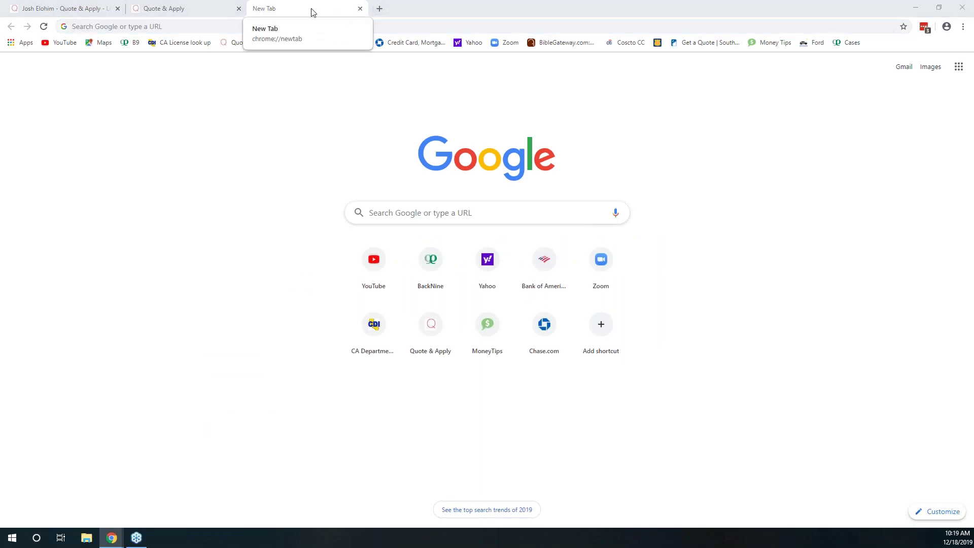
# Open the BackNine website and log in to the BOSS account.
pyautogui.click(130, 42)
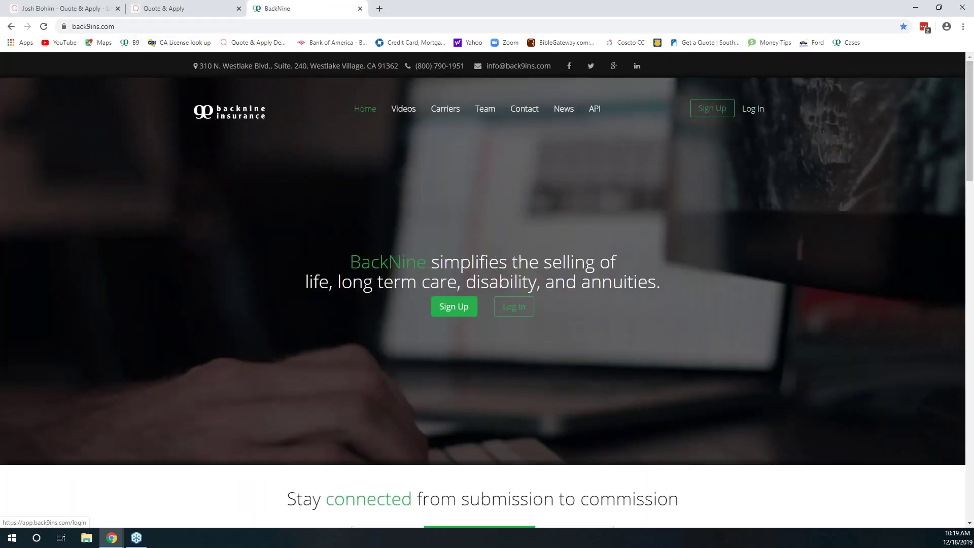
pyautogui.click(751, 106)
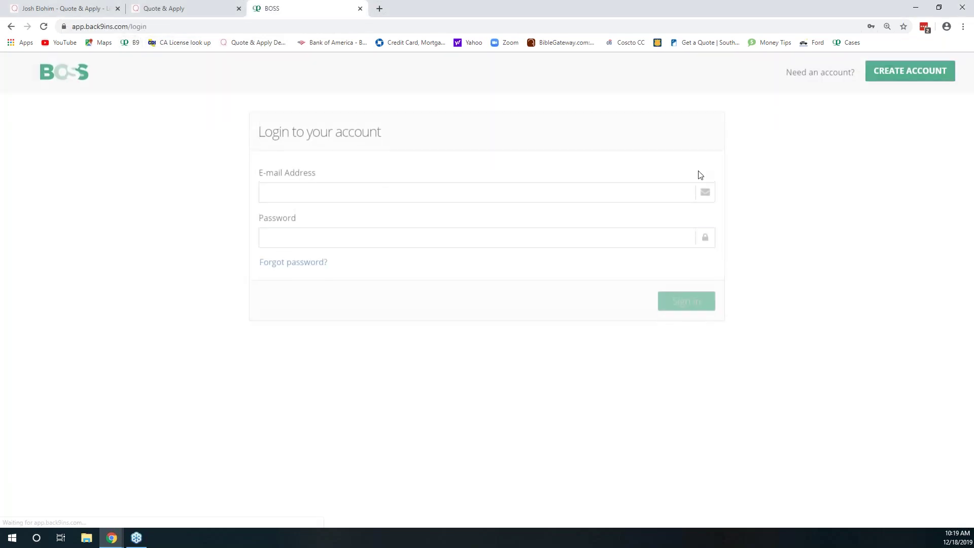
pyautogui.click(681, 314)
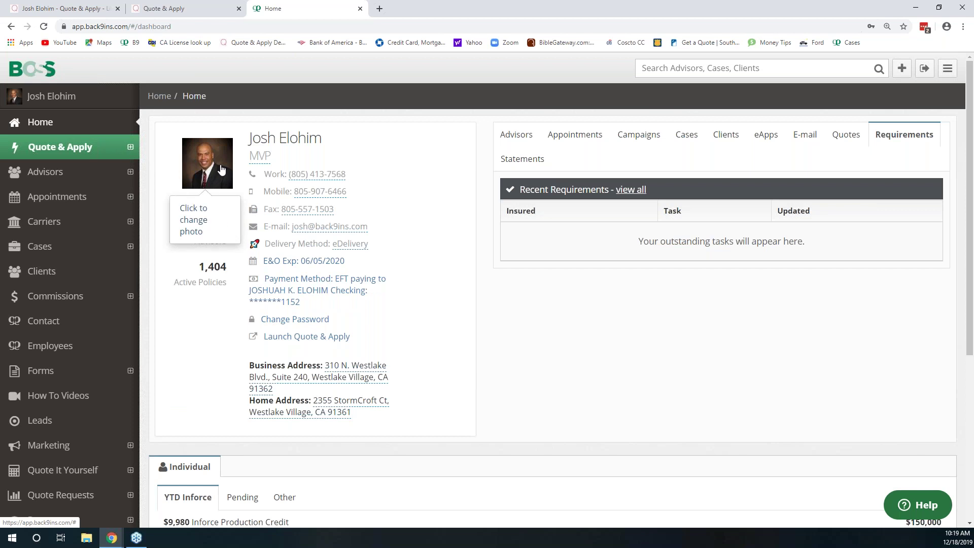
# View the Change Avatar options for the profile photo on the dashboard, and close them without changes.
pyautogui.click(221, 169)
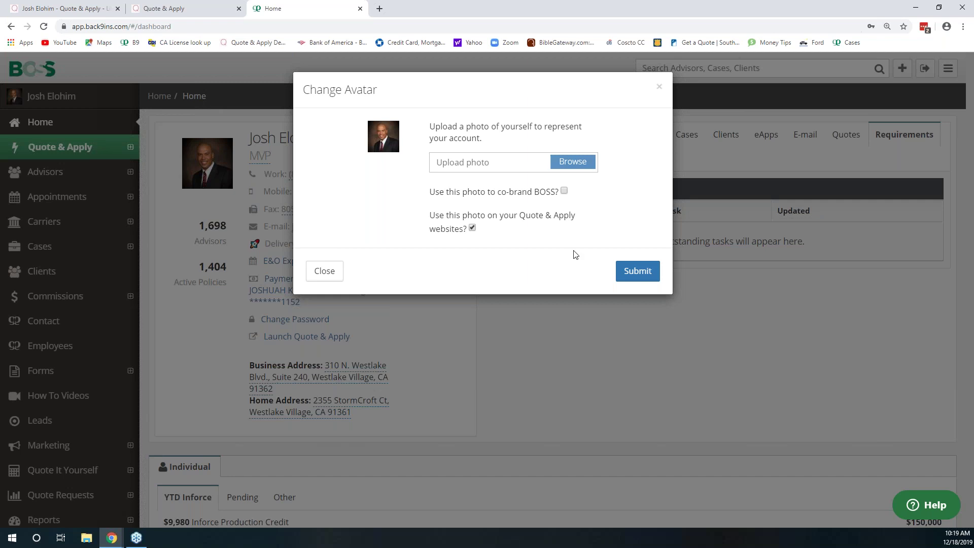
pyautogui.click(660, 87)
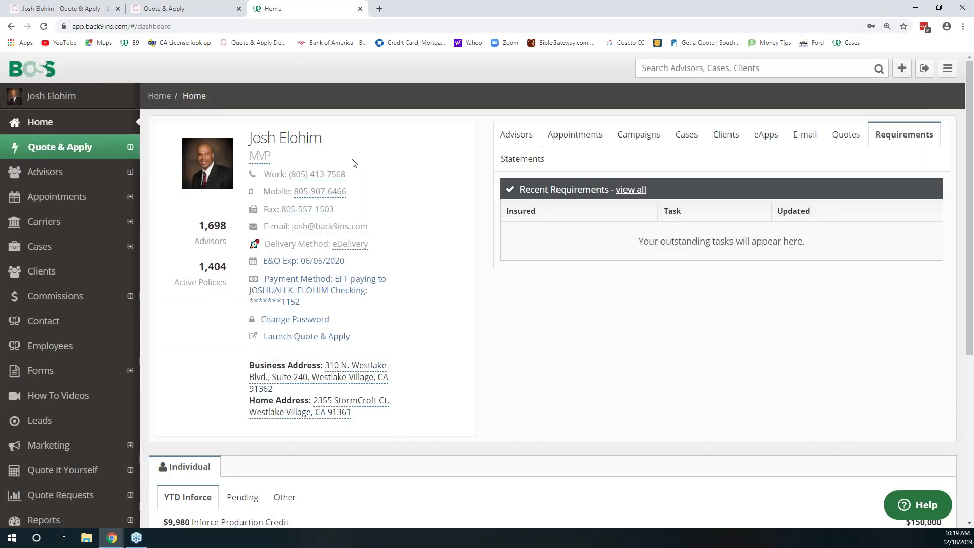
# Open the Quote & Apply Setup page and view the logo file picker for the first listed website, cancelling without choosing a file.
pyautogui.click(75, 152)
pyautogui.click(49, 243)
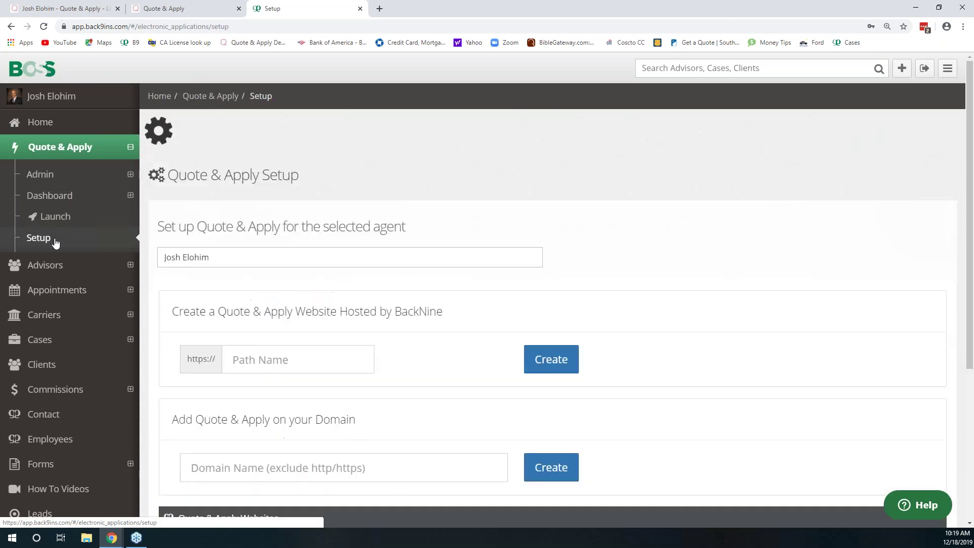
pyautogui.scroll(-3, 420, 401)
pyautogui.scroll(-5, 420, 404)
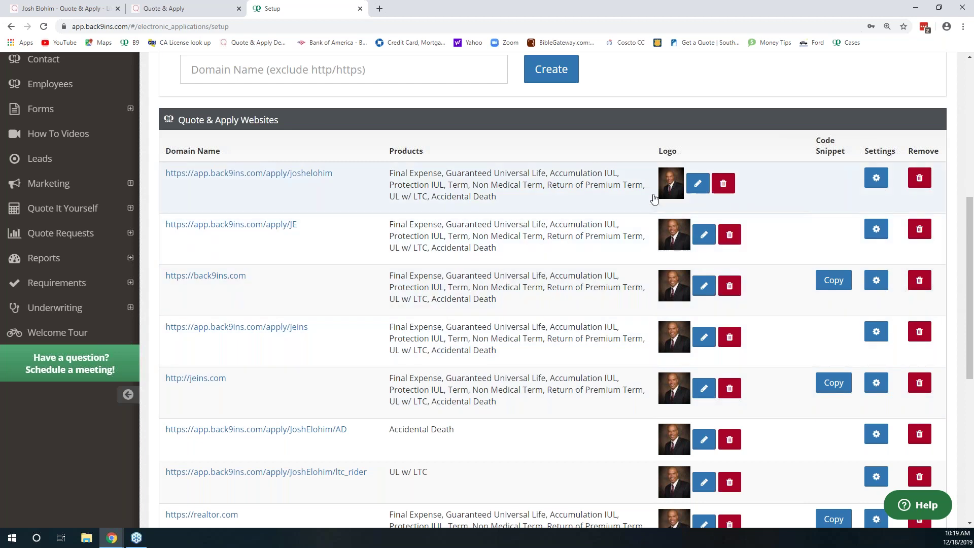
pyautogui.click(698, 184)
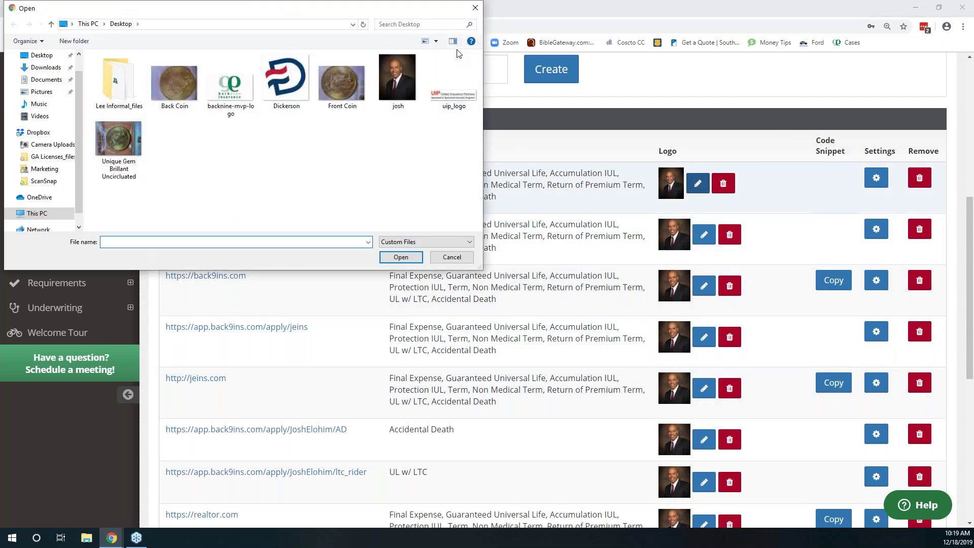
pyautogui.click(475, 8)
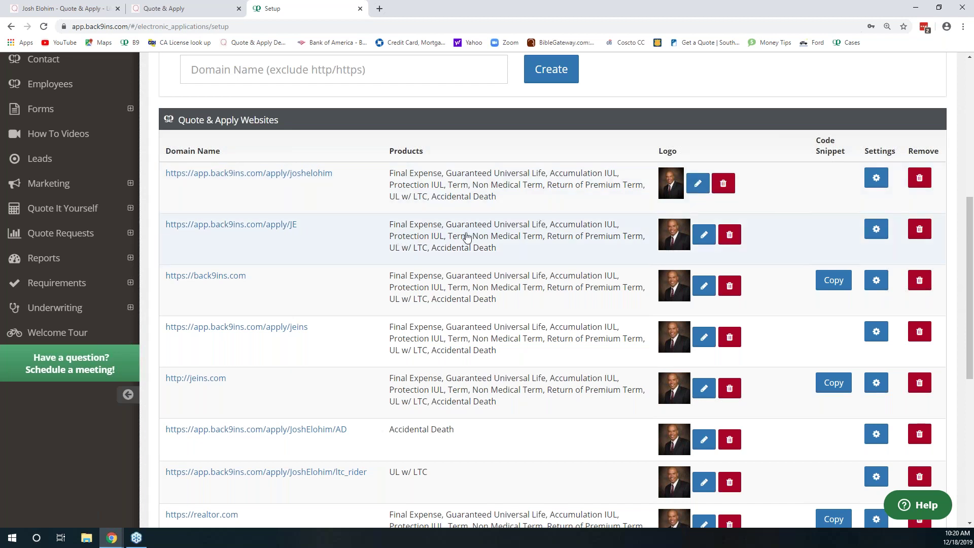
# Examine the custom domain form, the hosted and external Quote & Apply website entries, and the instructions and state licenses below them.
pyautogui.scroll(4, 333, 164)
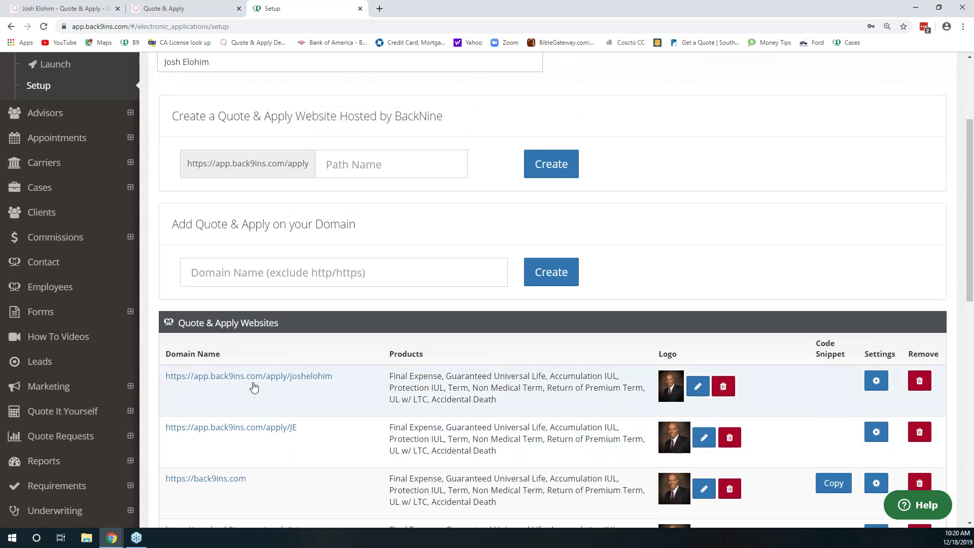
pyautogui.scroll(-5, 255, 383)
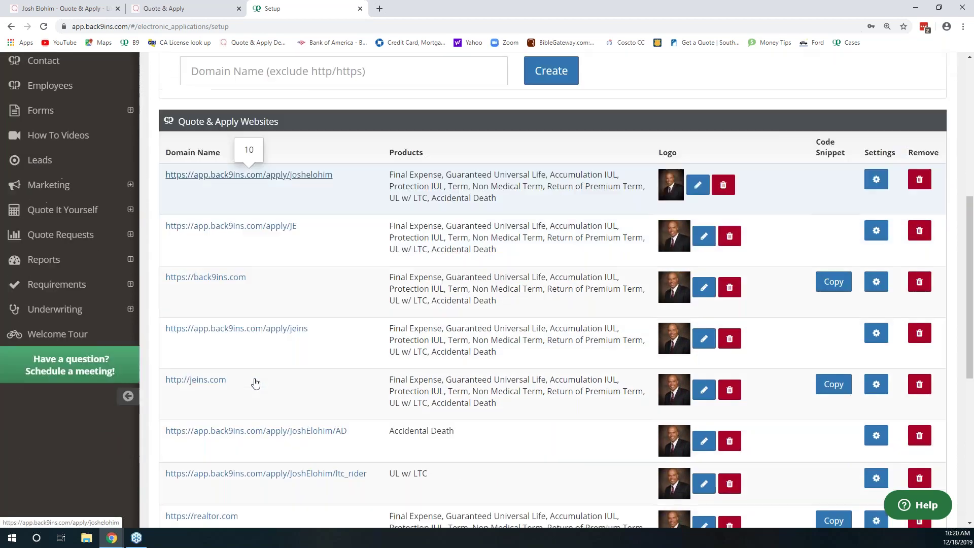
pyautogui.scroll(1, 255, 383)
pyautogui.scroll(3, 255, 383)
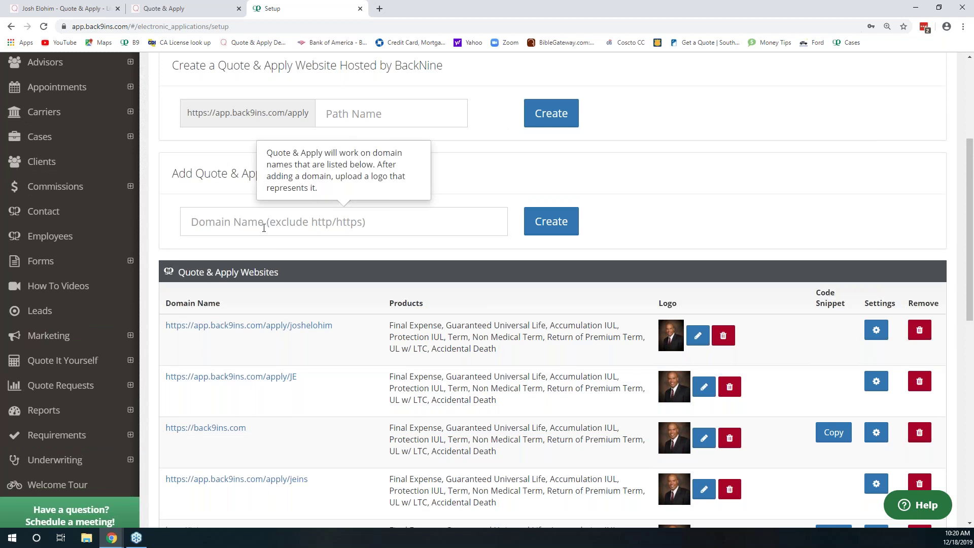
pyautogui.click(264, 222)
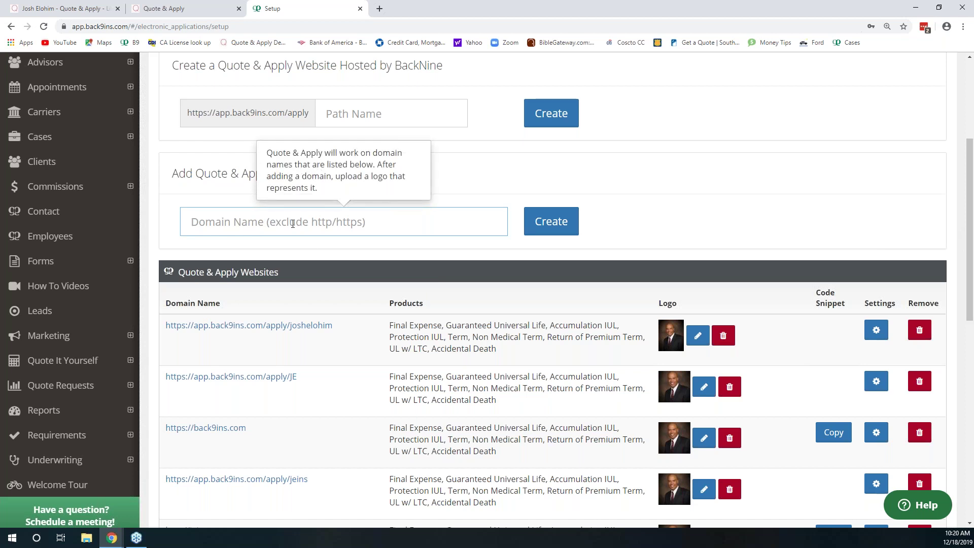
pyautogui.scroll(-6, 301, 224)
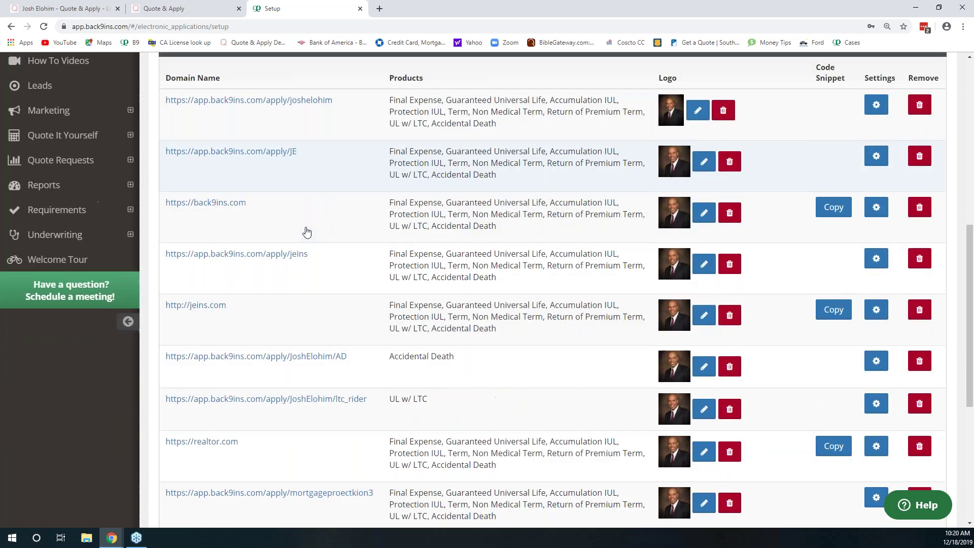
pyautogui.scroll(-3, 301, 242)
pyautogui.scroll(2, 226, 189)
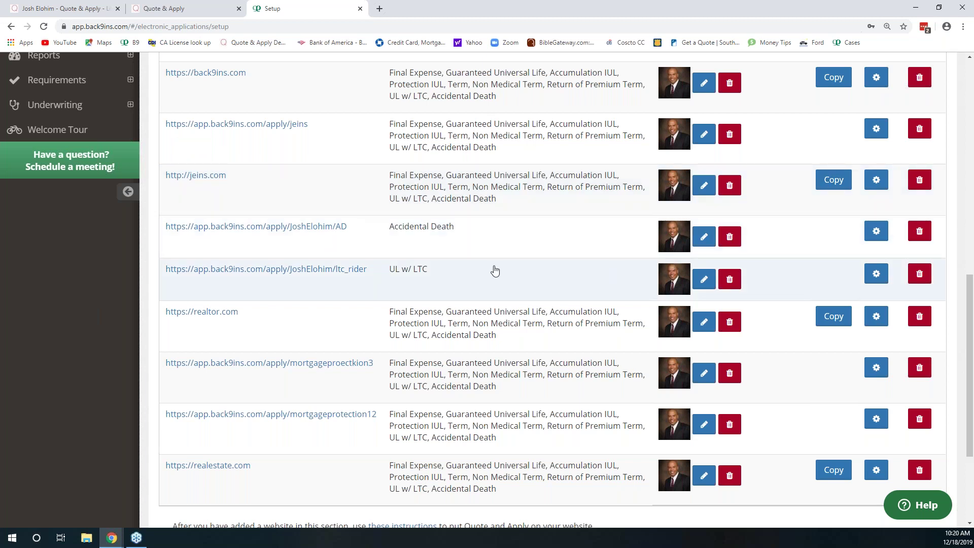
pyautogui.scroll(-3, 396, 252)
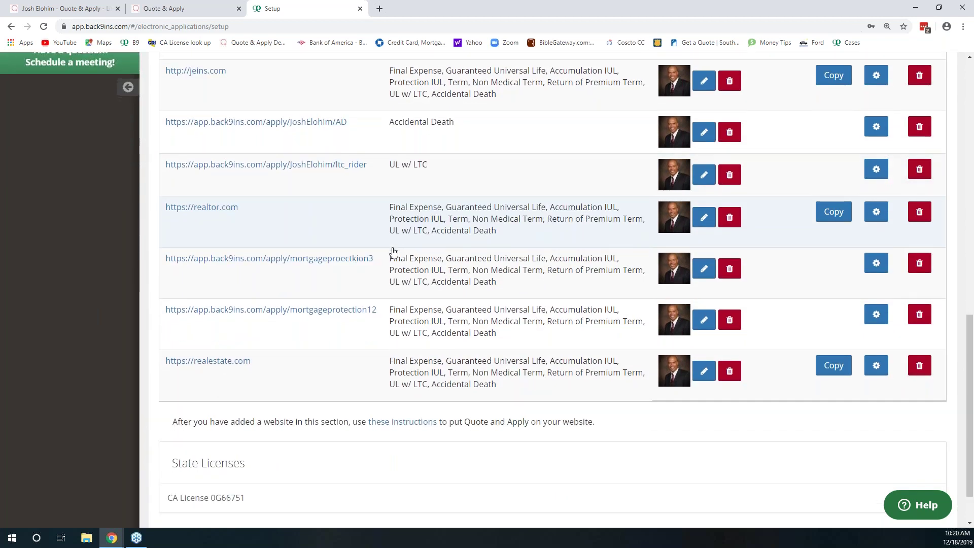
# Leave the Quote & Apply setup page and return to the BOSS home dashboard.
pyautogui.scroll(10, 393, 251)
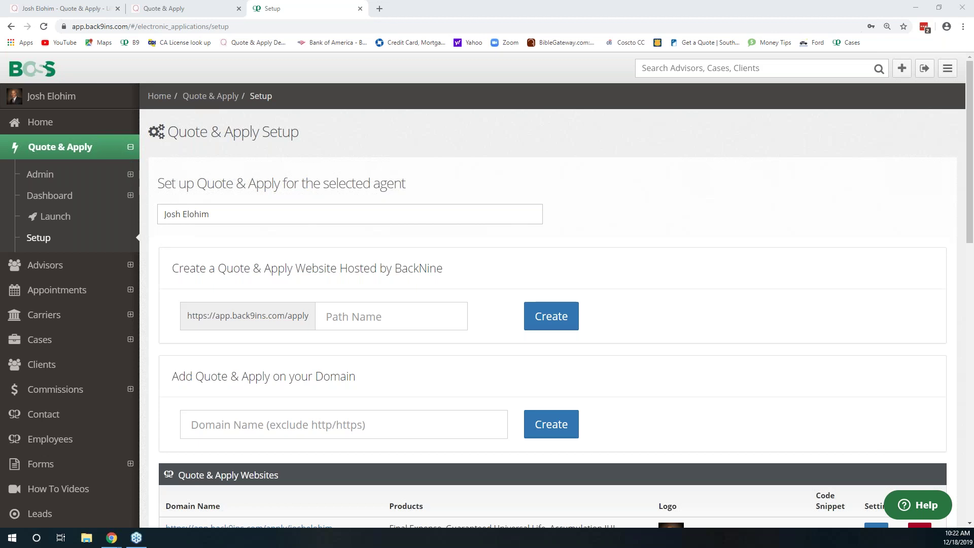
pyautogui.click(53, 123)
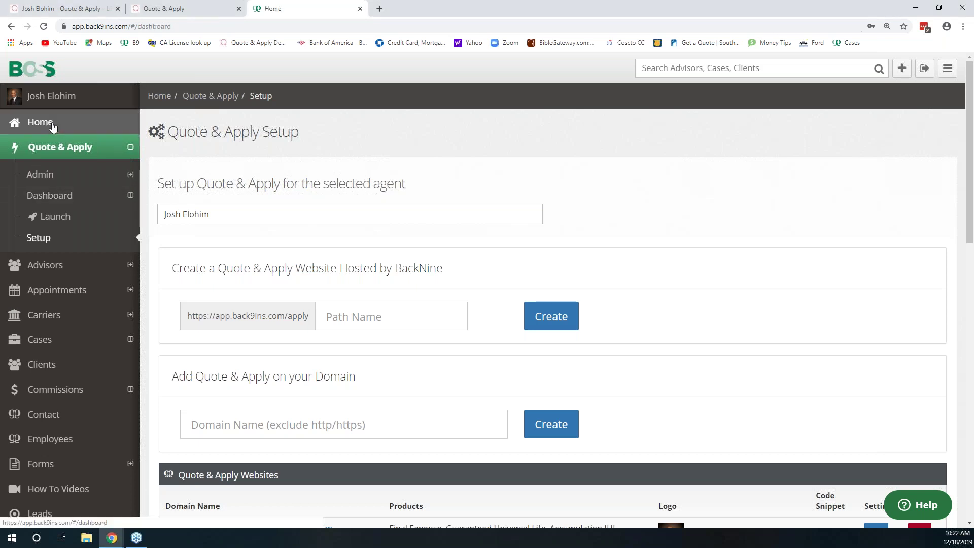